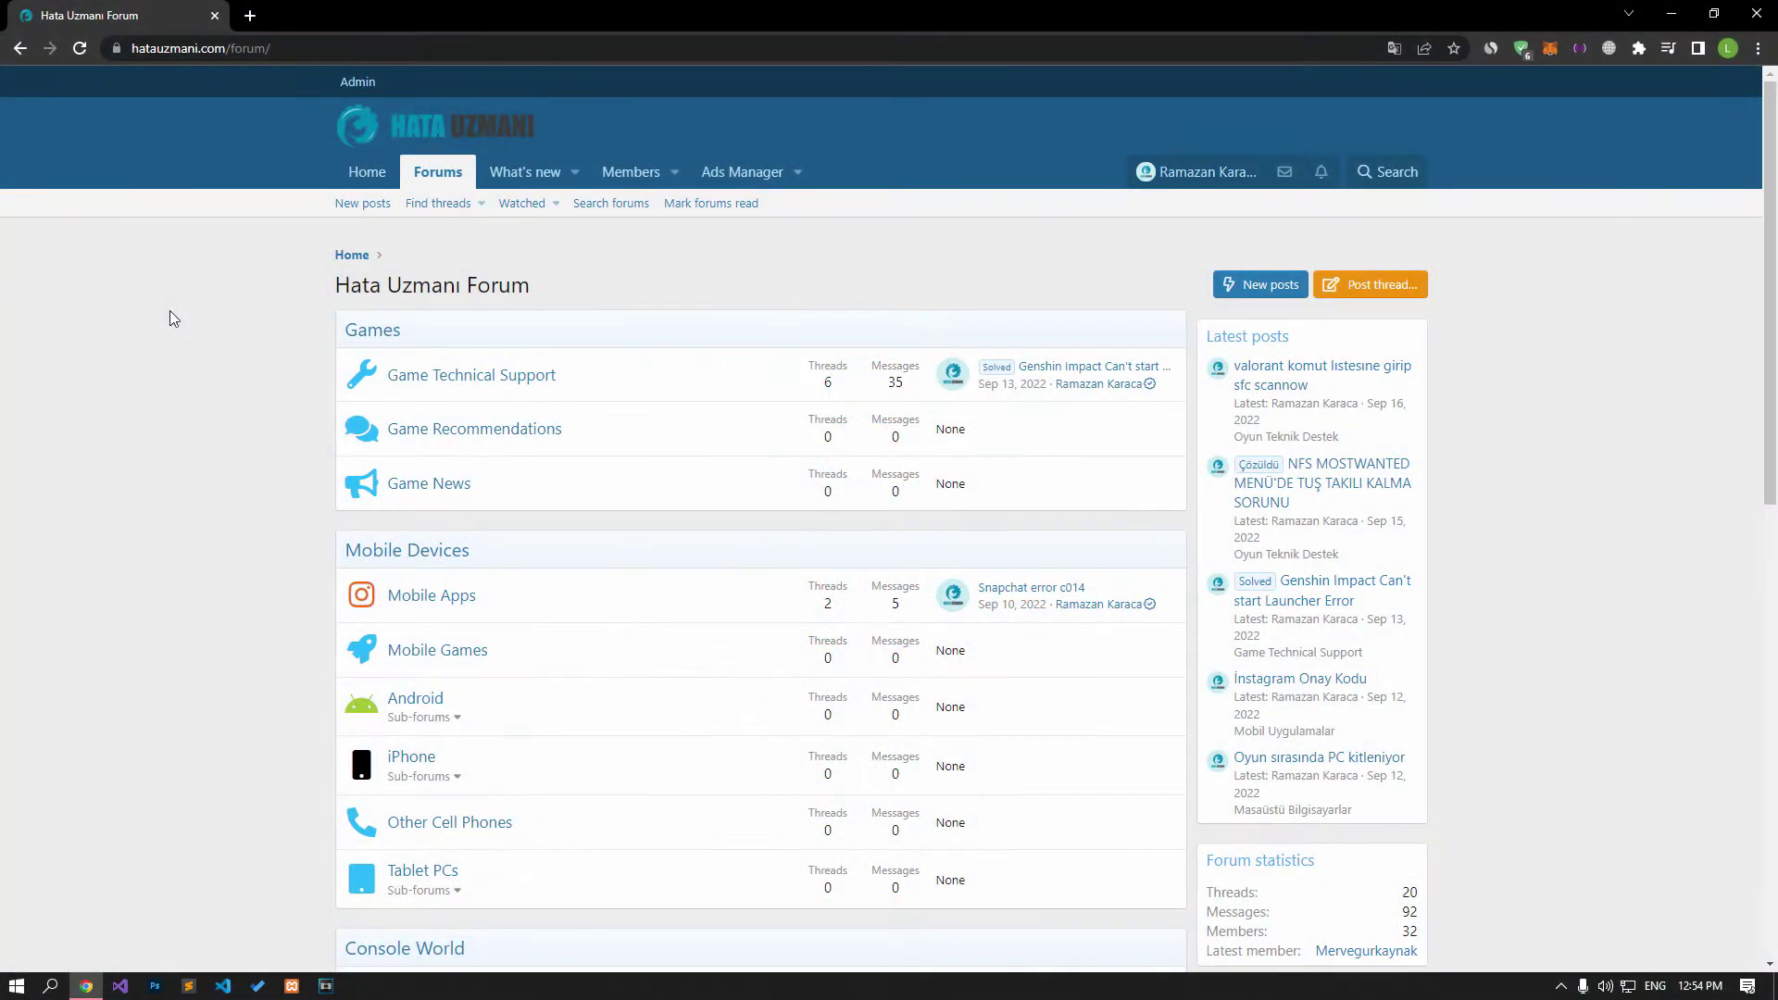
- Scroll the Hata Uzmani forum, hit Post thread, and return to the Darktide Backend Error article
{"action": "scroll", "coordinate": [170, 309], "scroll_direction": "down", "scroll_amount": 10}
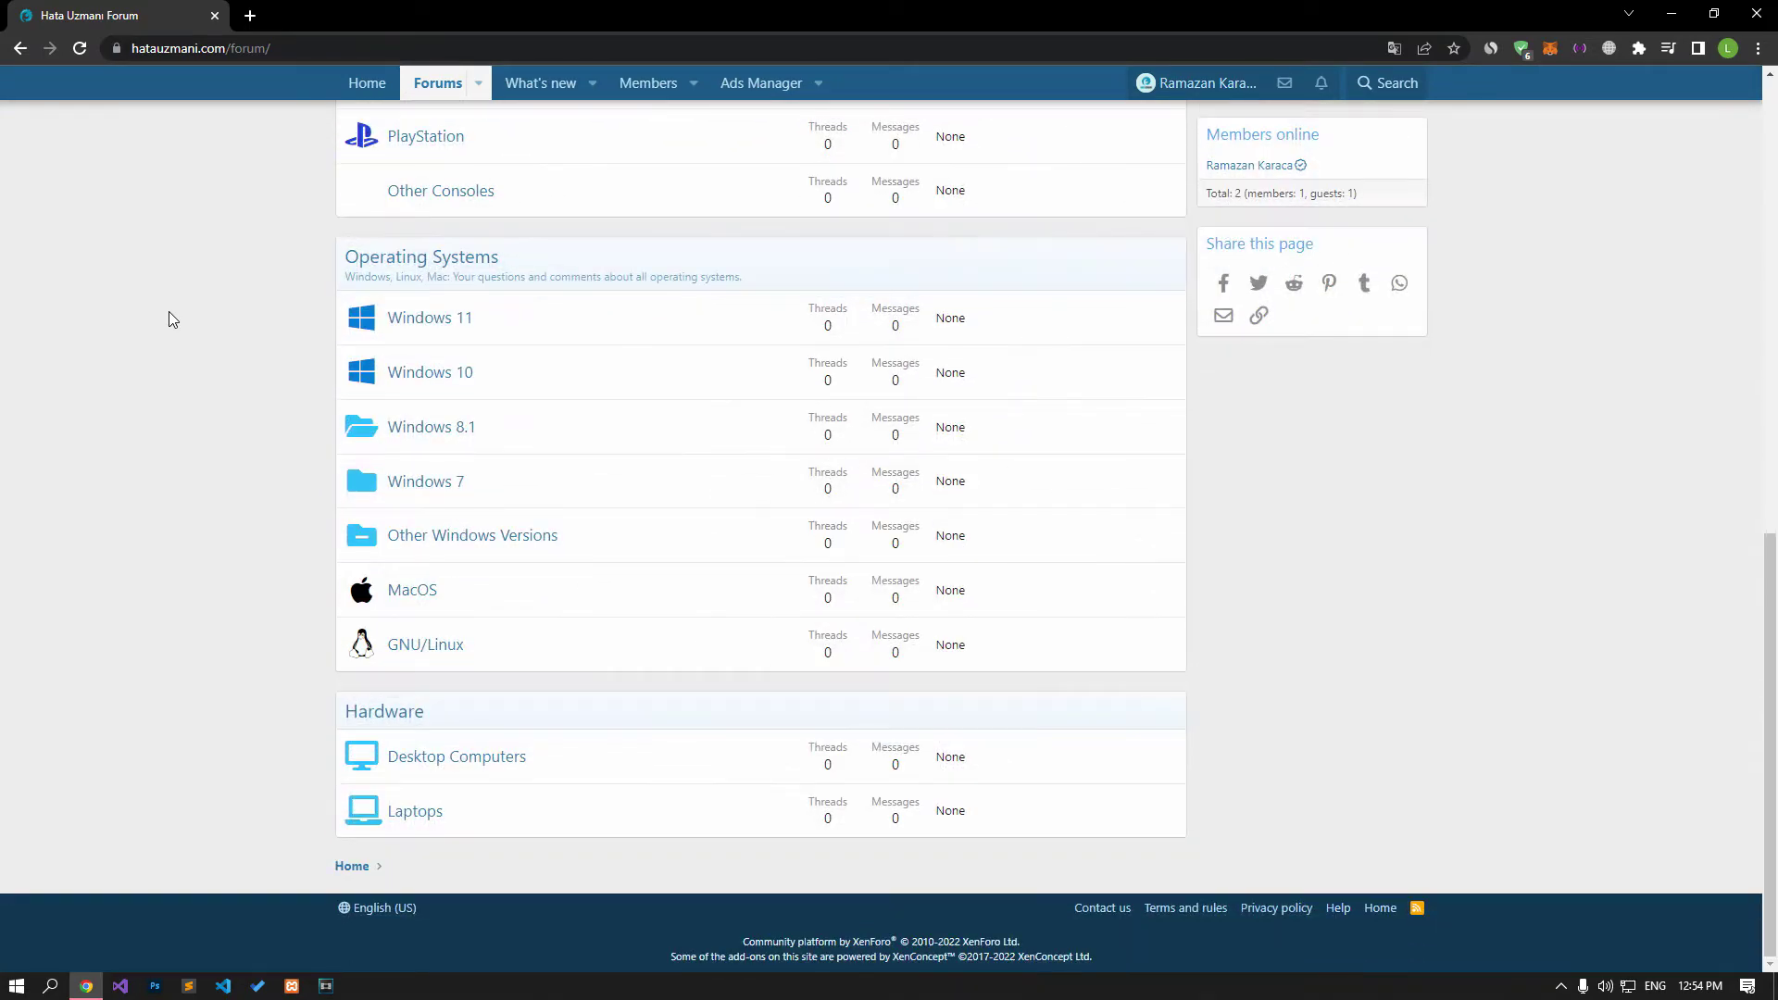
{"action": "scroll", "coordinate": [169, 311], "scroll_direction": "up", "scroll_amount": 10}
{"action": "scroll", "coordinate": [169, 312], "scroll_direction": "up", "scroll_amount": 2}
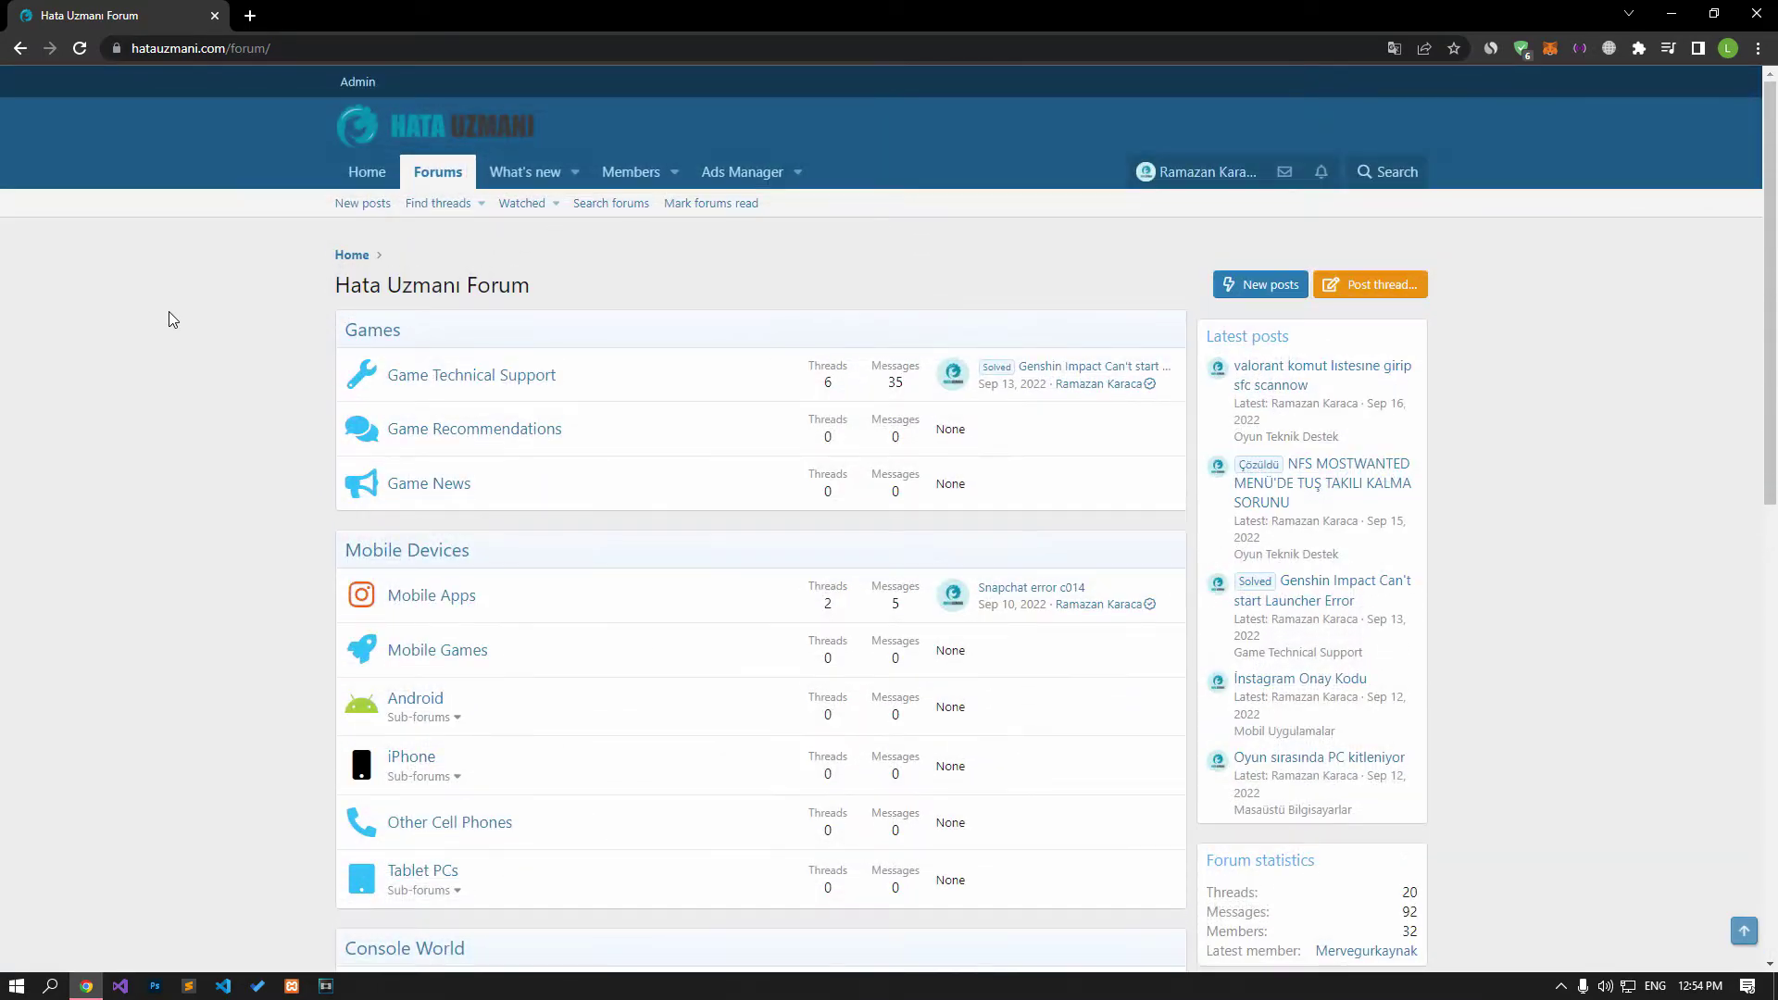
{"action": "left_click", "coordinate": [1413, 290]}
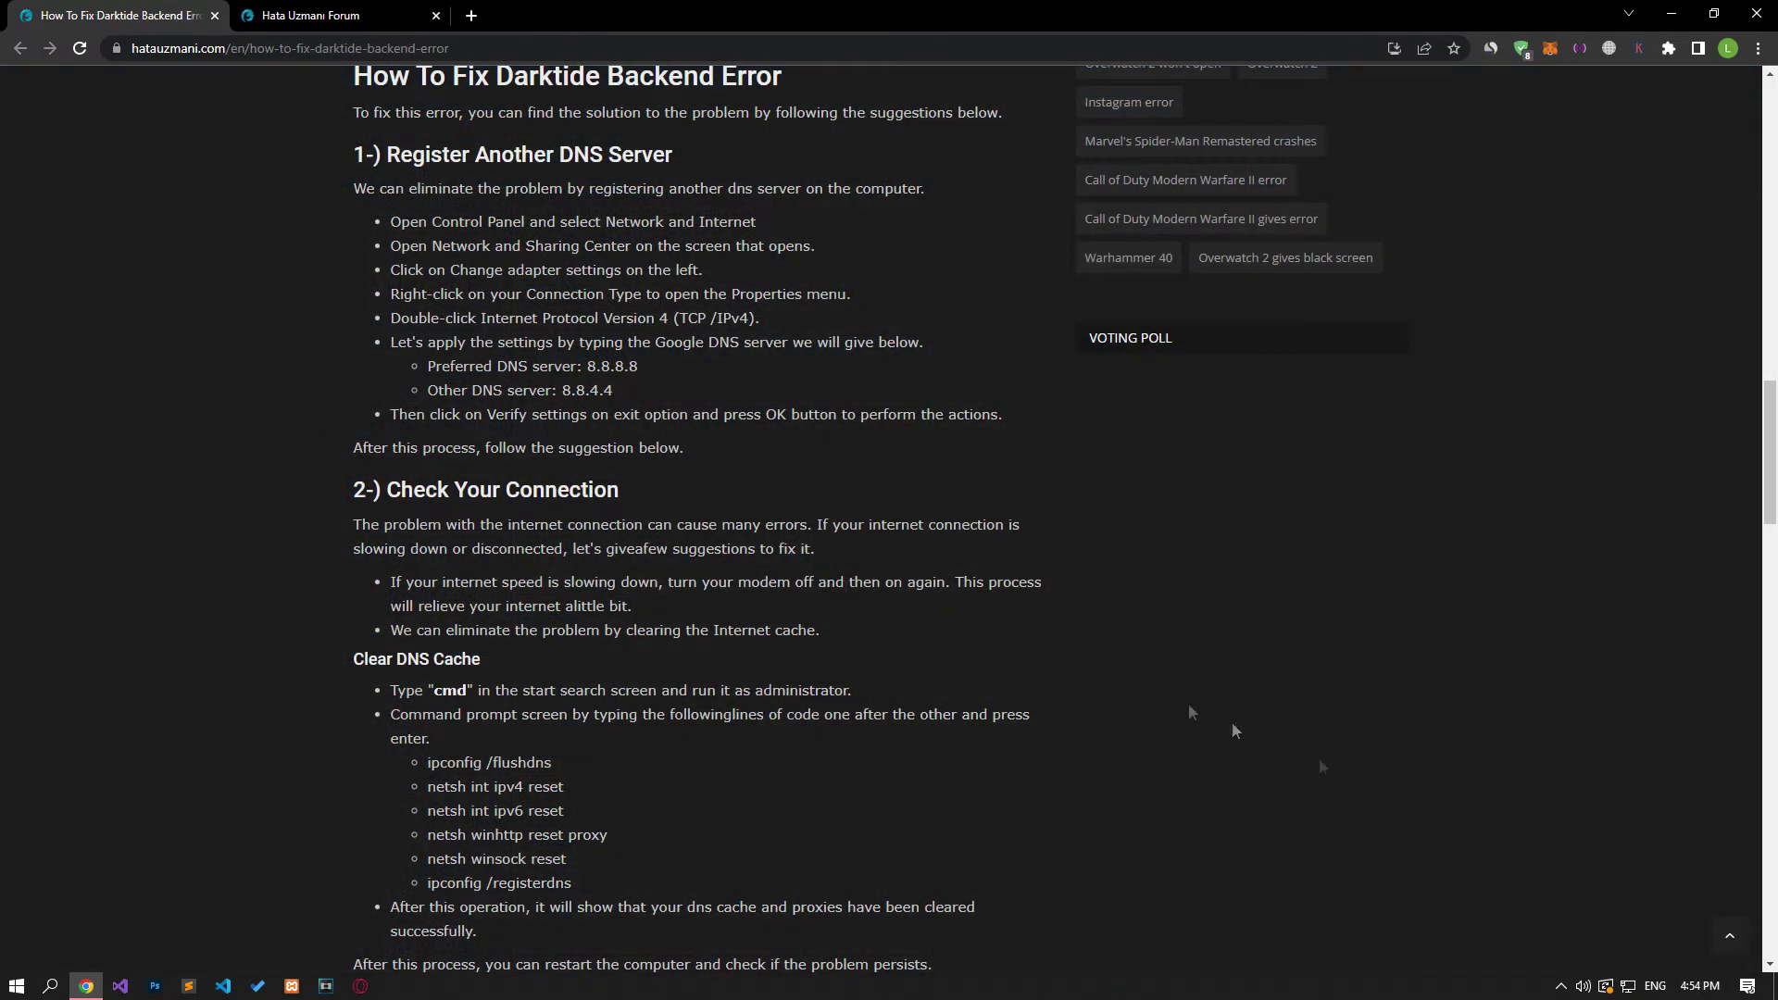
- Open the Ethernet adapter's Internet Protocol Version 4 (TCP/IPv4) properties from Network & Internet settings
{"action": "right_click", "coordinate": [1607, 988]}
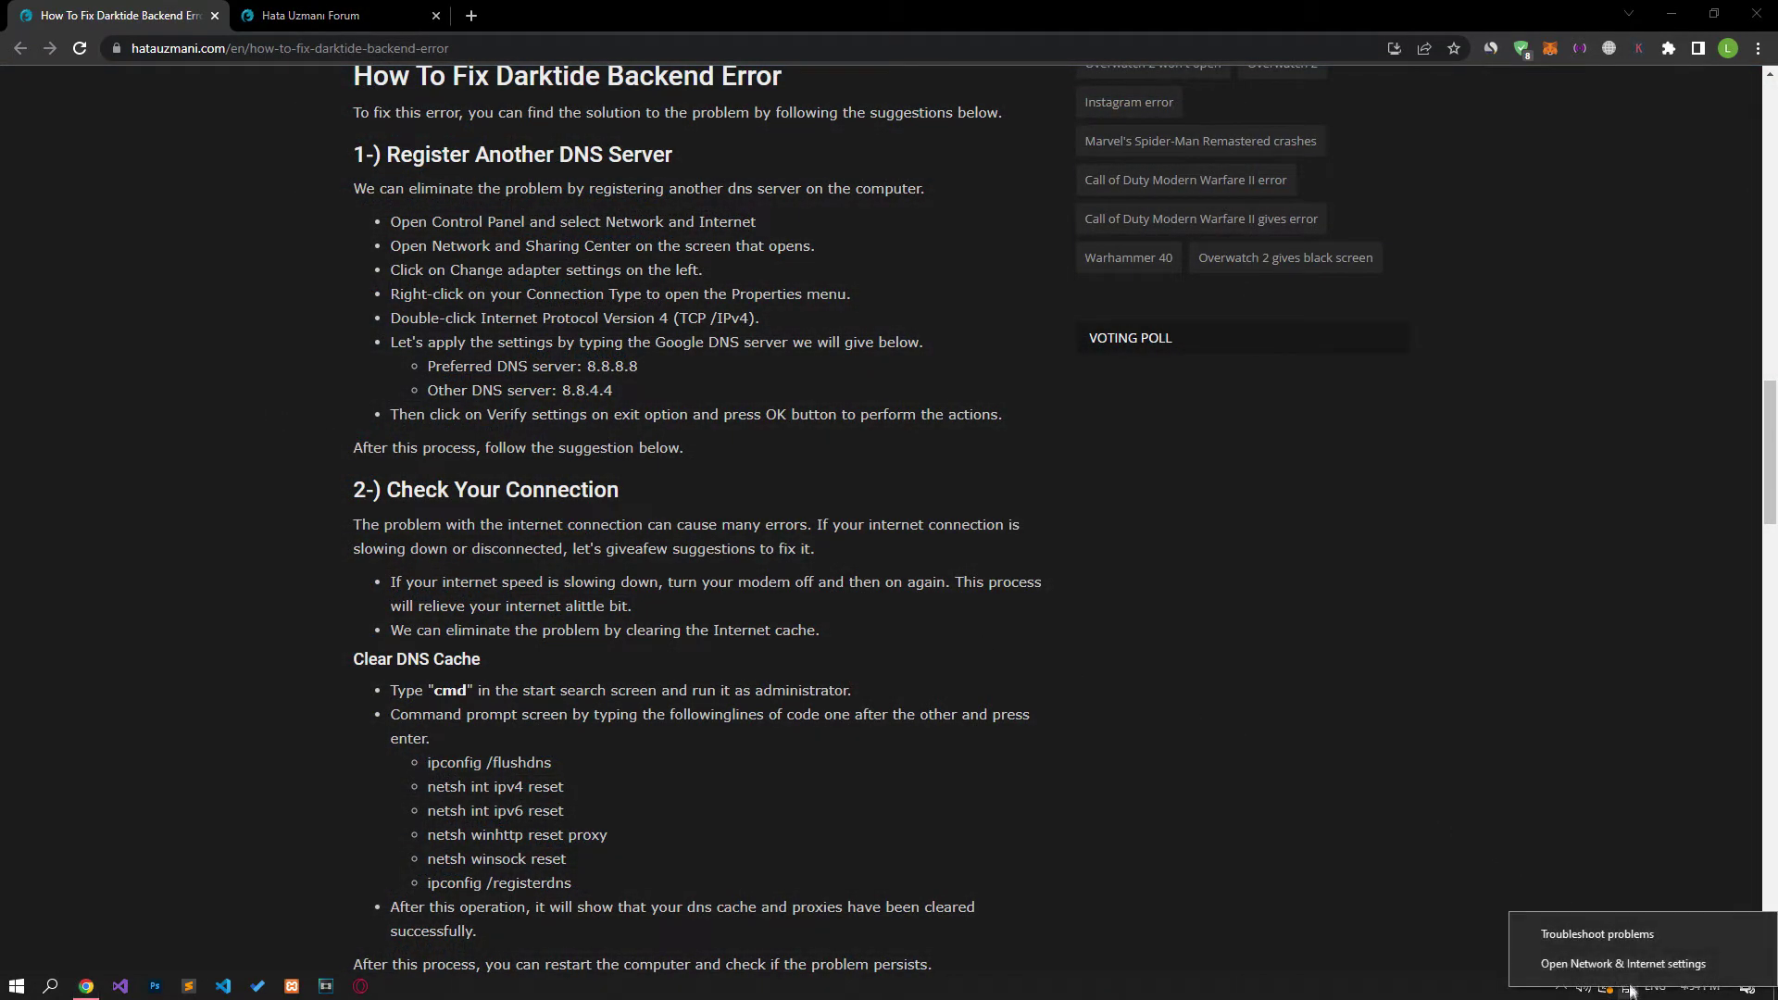
{"action": "left_click", "coordinate": [1608, 971]}
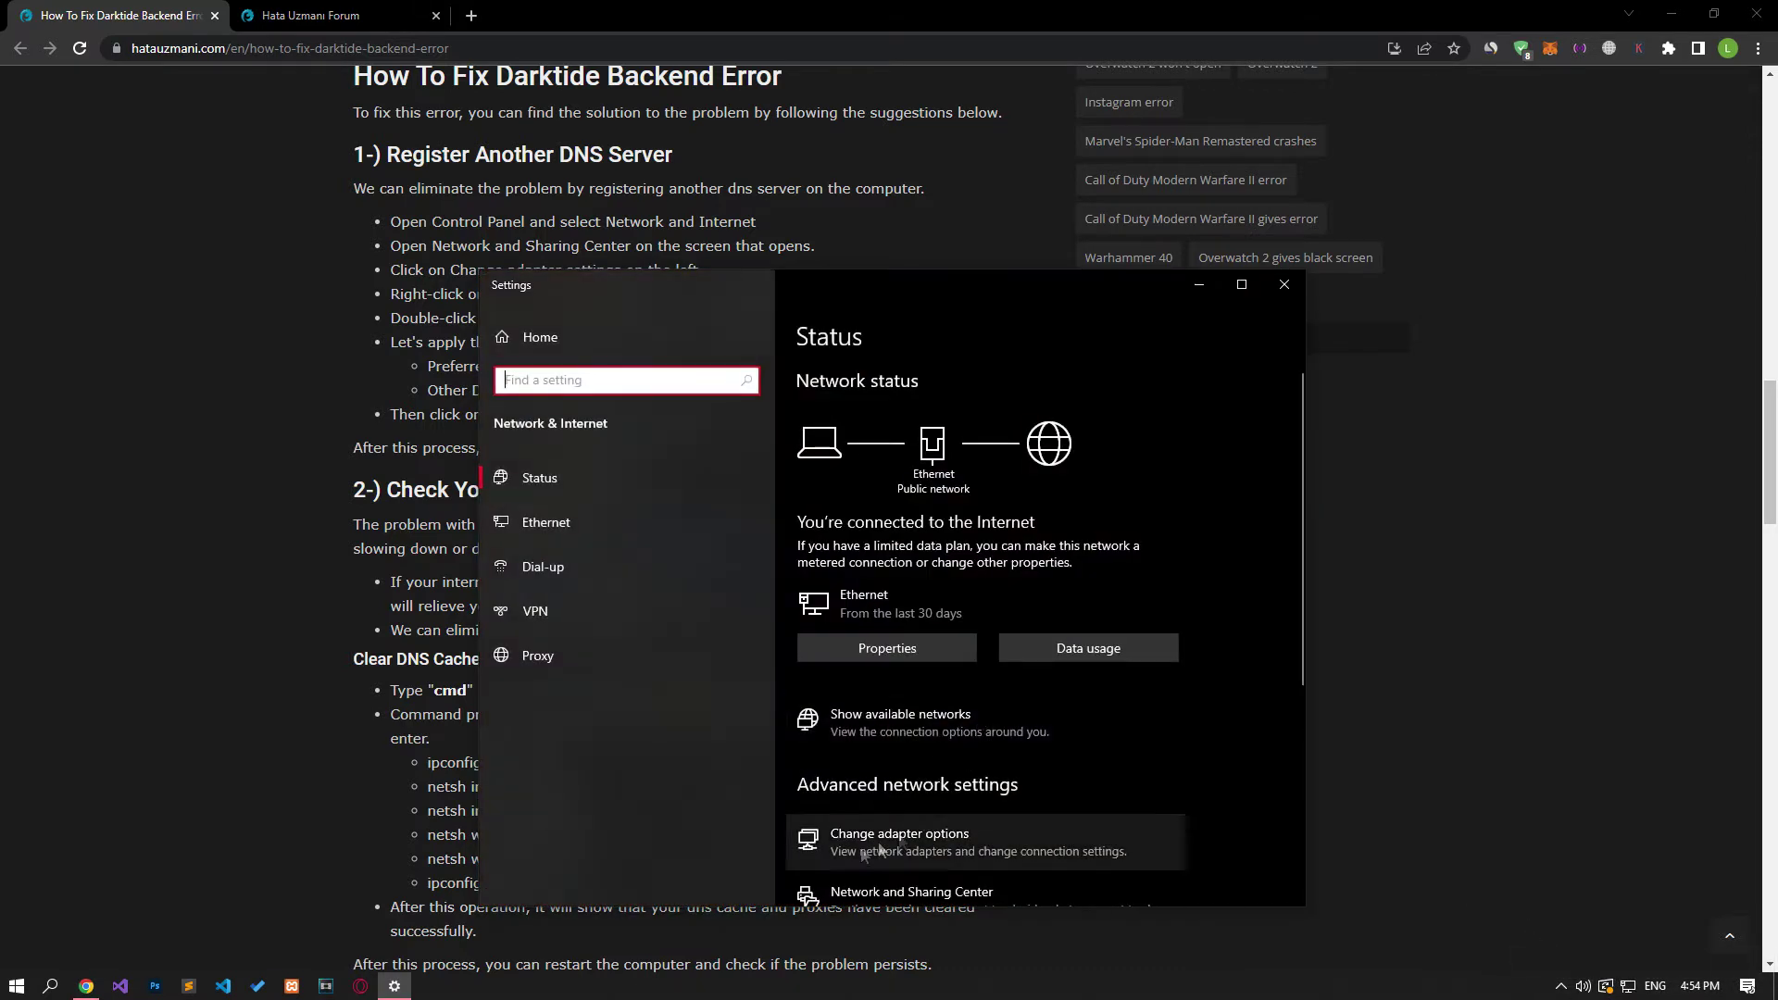
{"action": "left_click", "coordinate": [930, 854]}
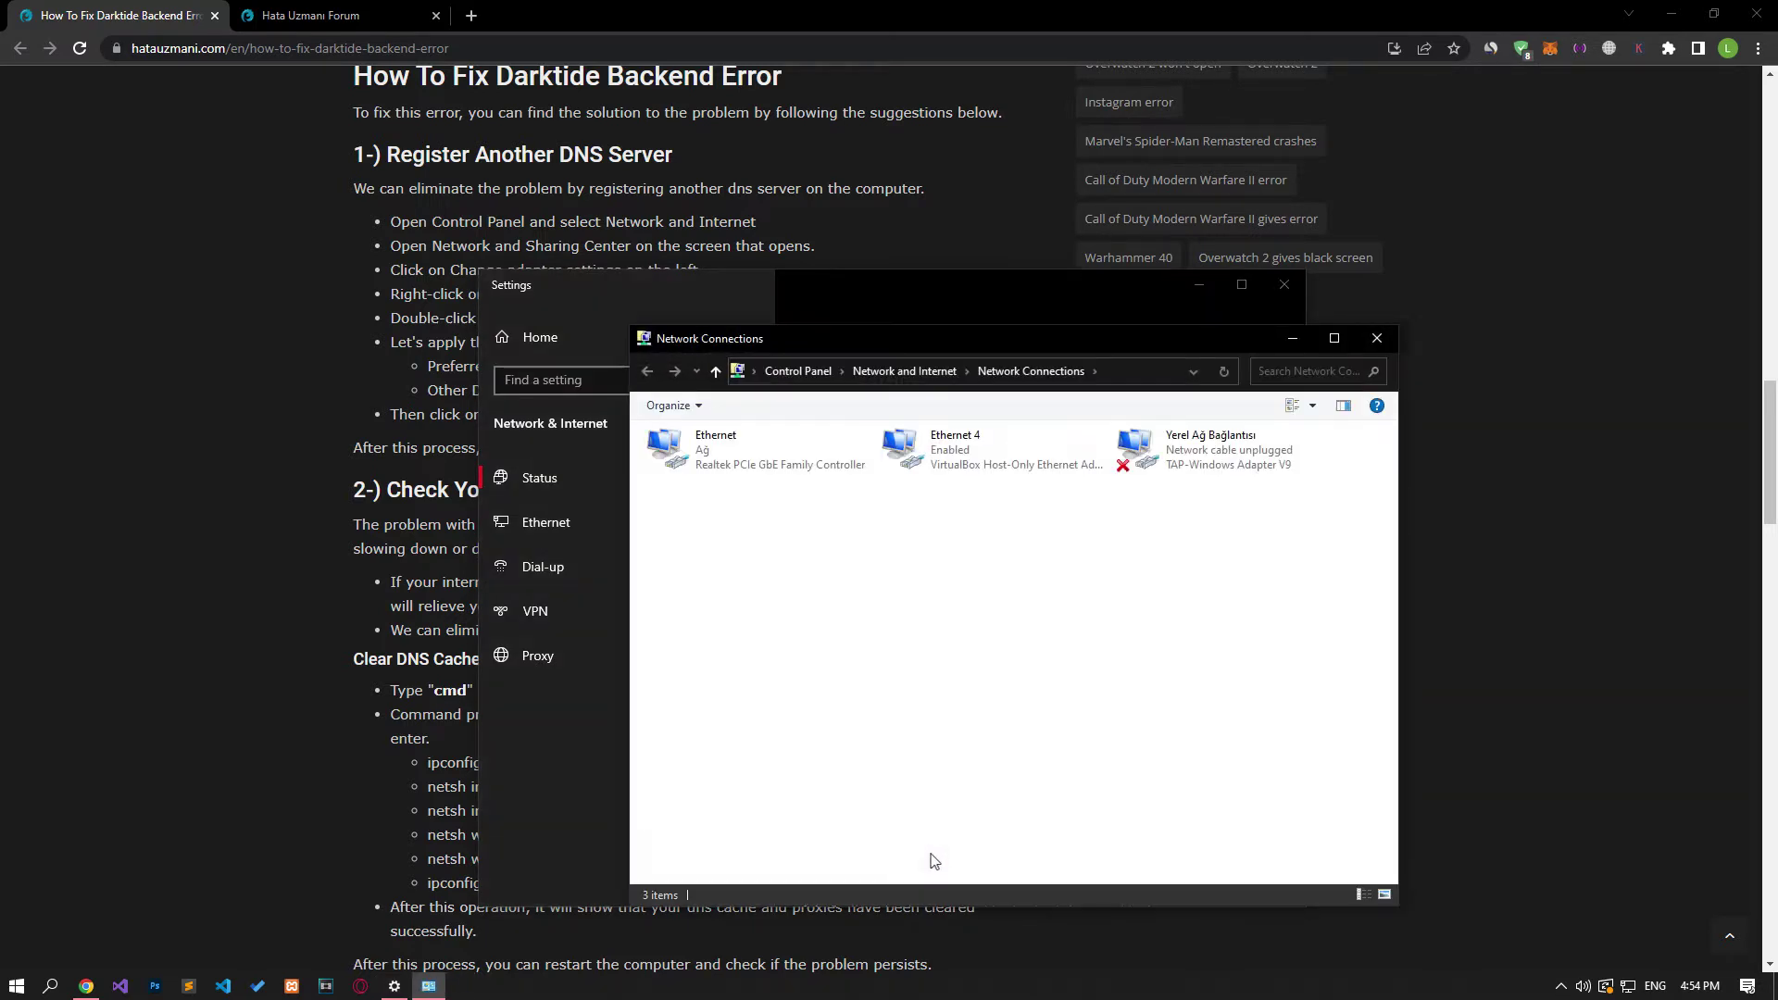
{"action": "right_click", "coordinate": [704, 452]}
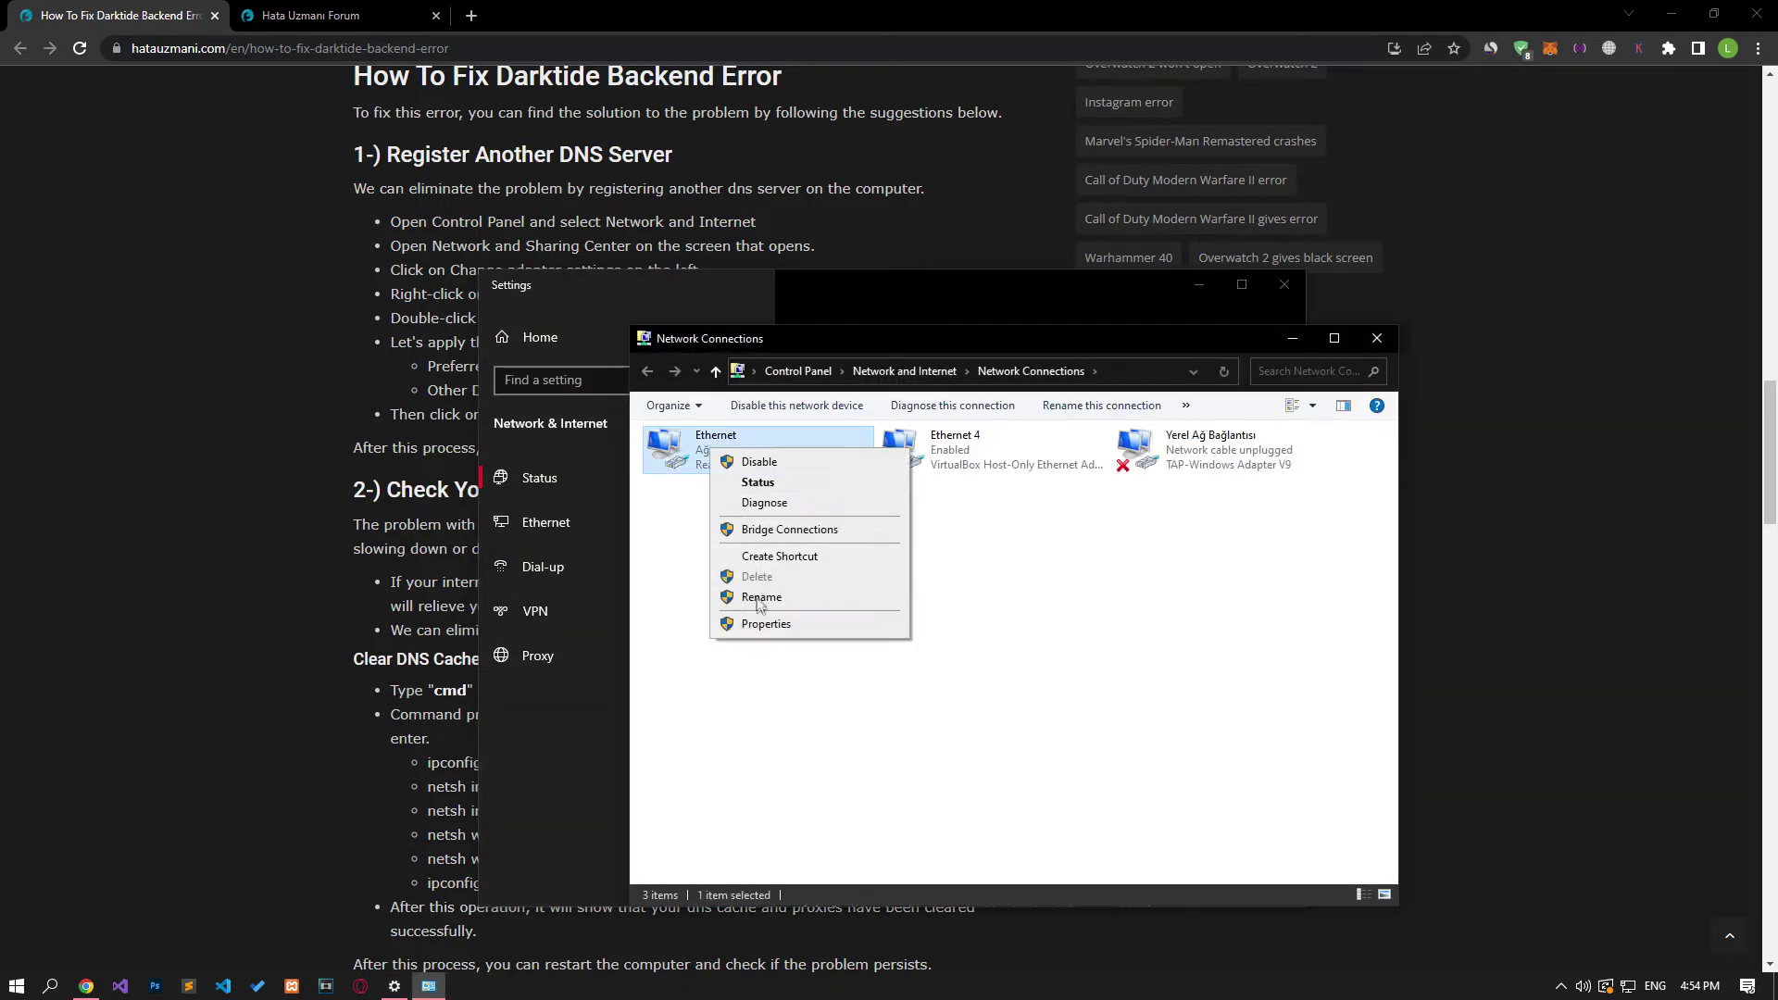
{"action": "left_click", "coordinate": [772, 630]}
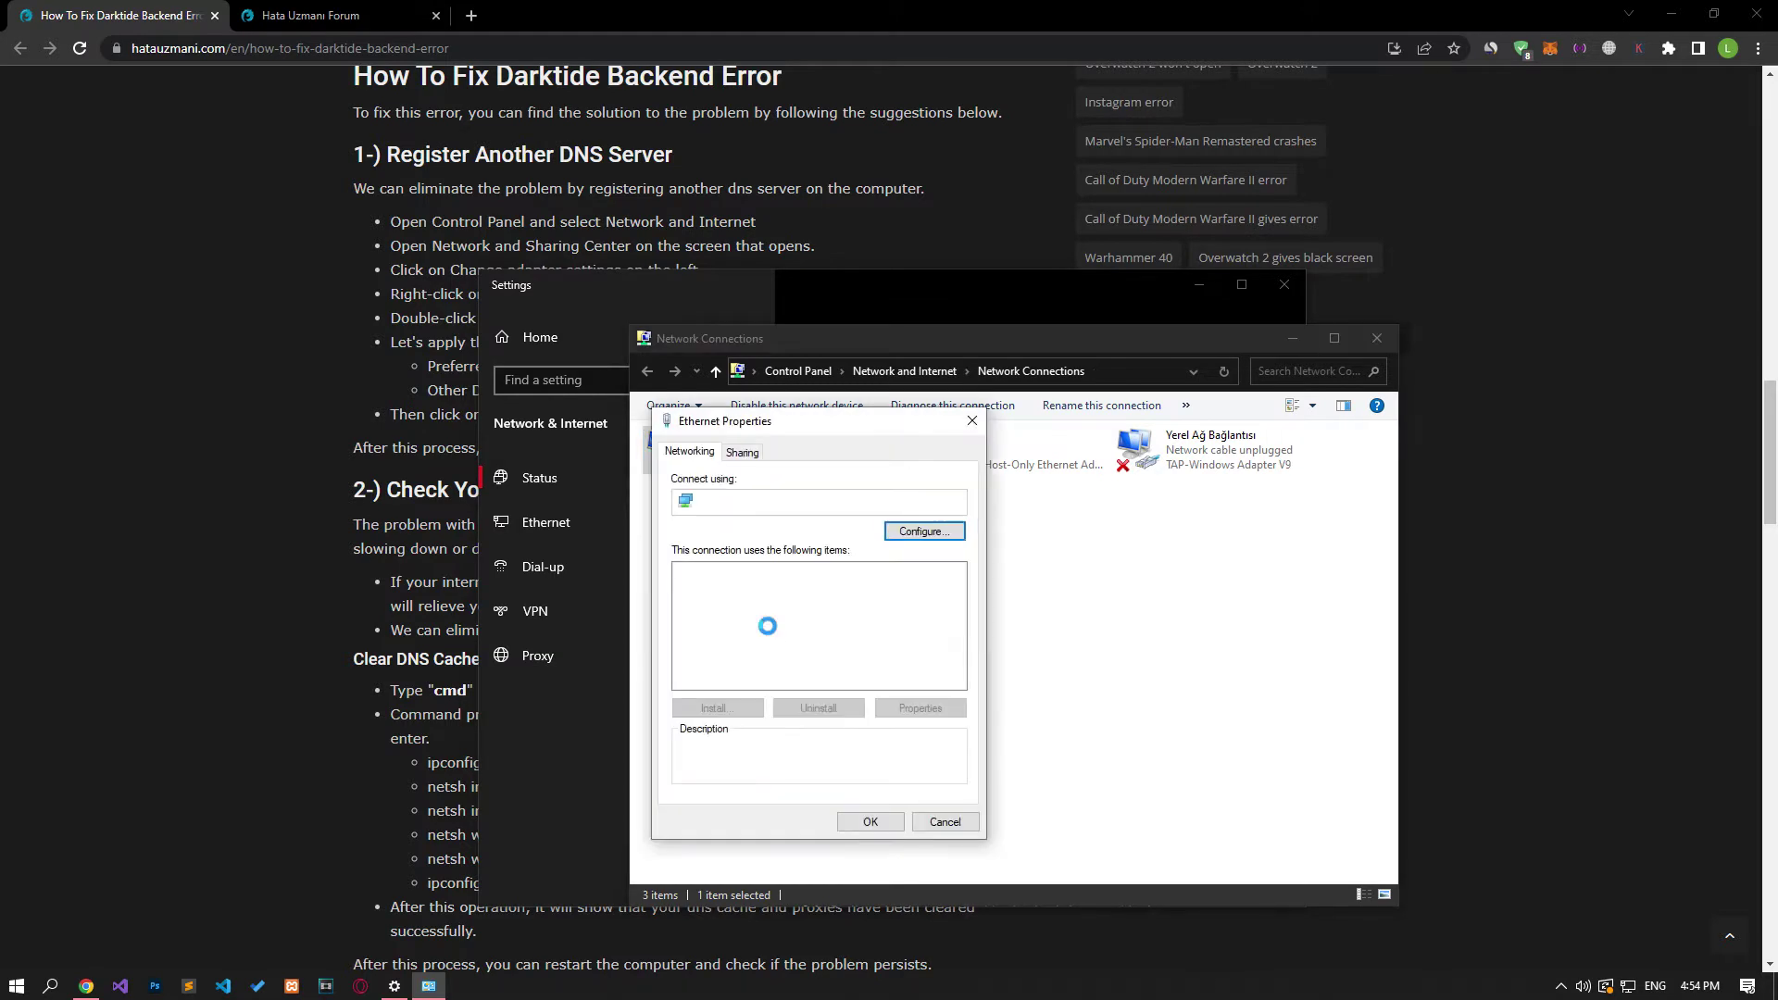
{"action": "left_click", "coordinate": [802, 635]}
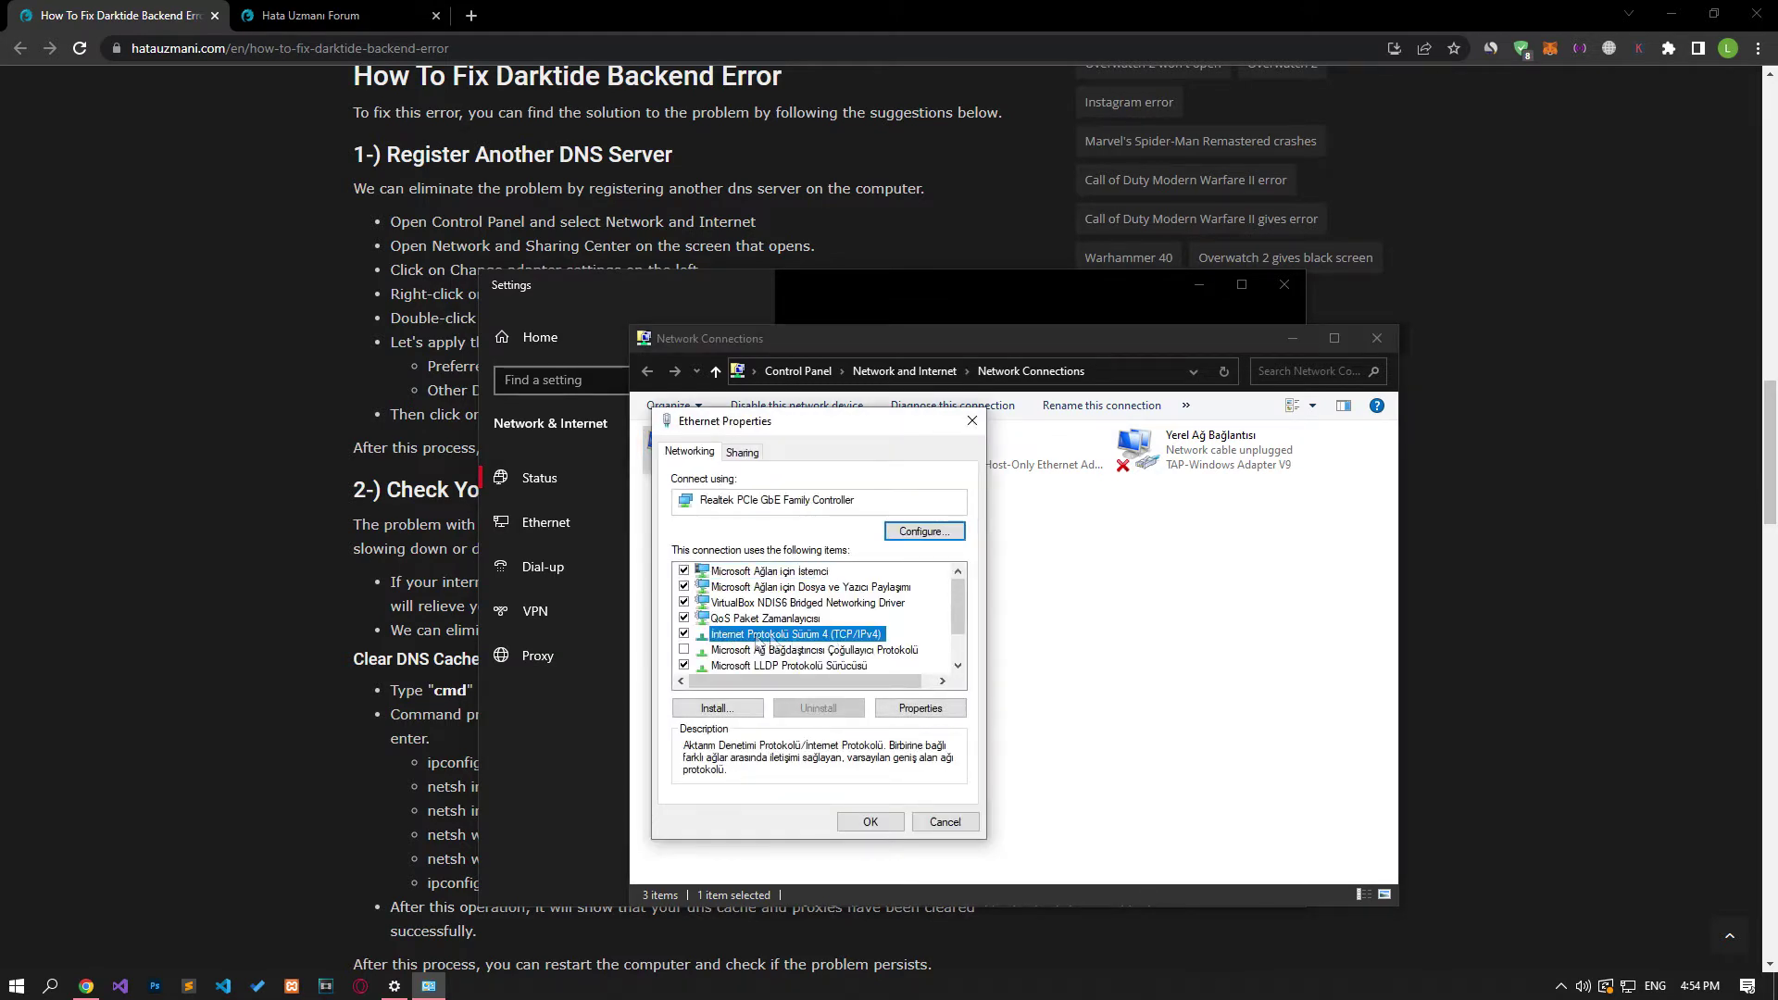
{"action": "double_click", "coordinate": [811, 635]}
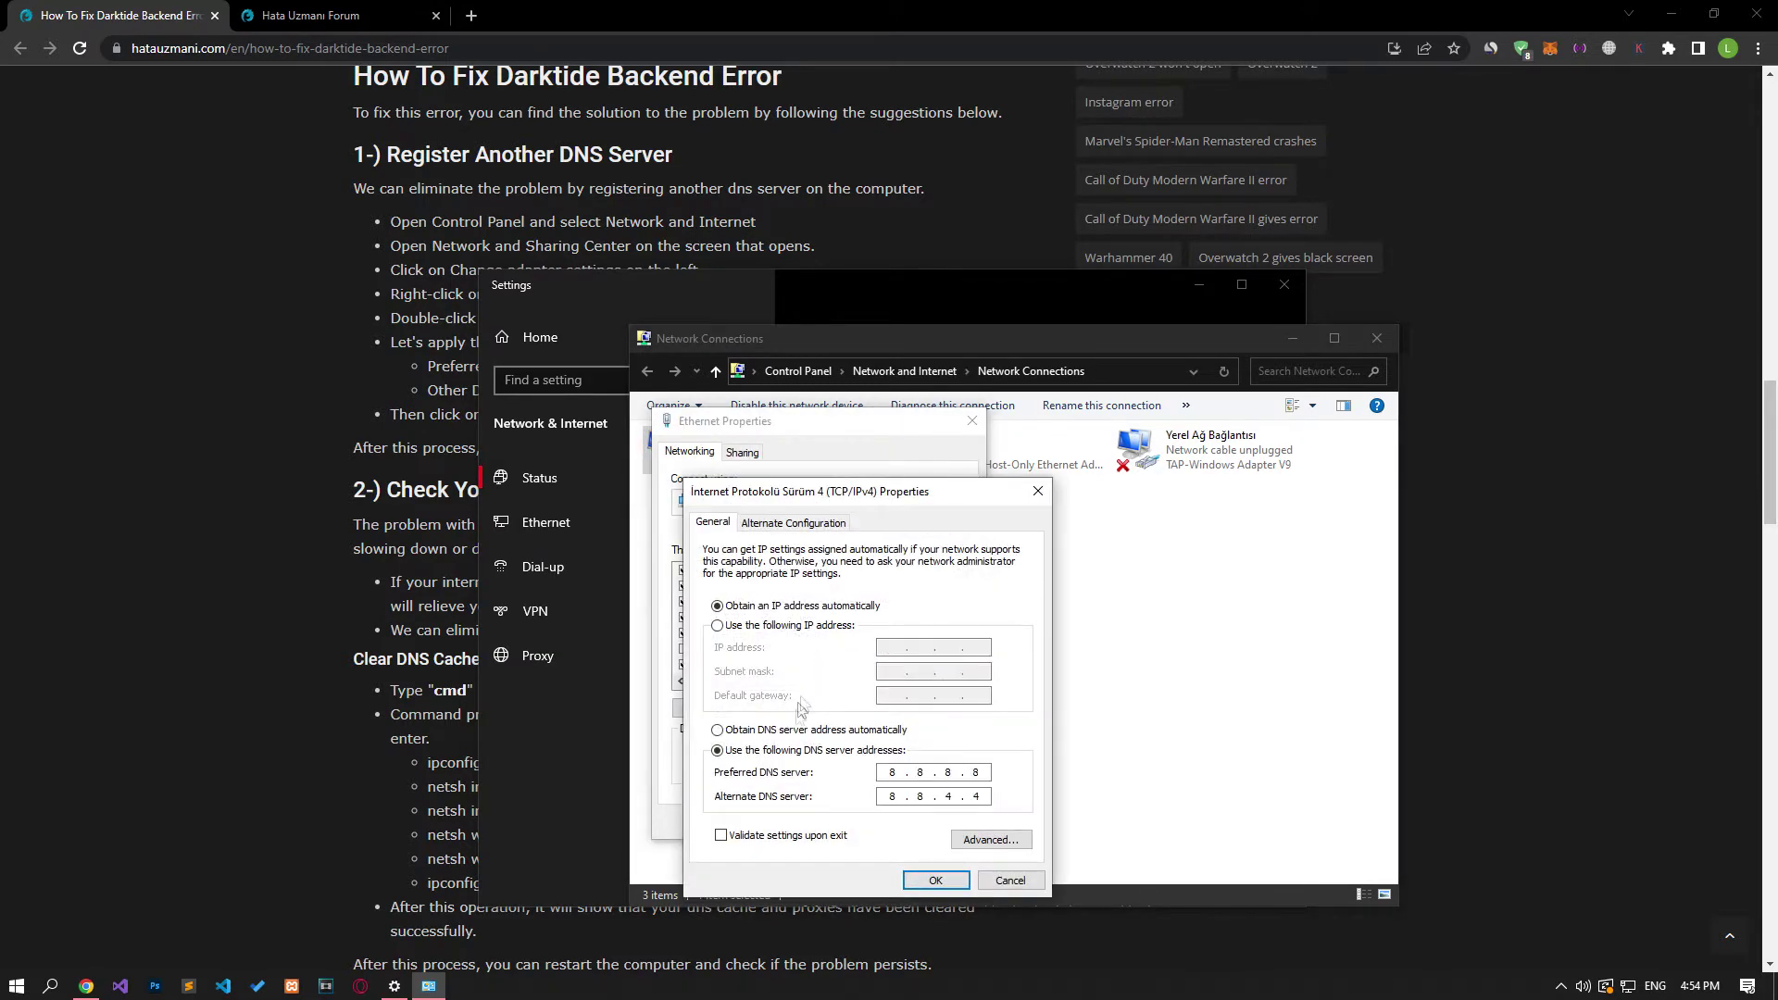
- Set DNS servers 8.8.8.8 and 8.8.4.4, confirm, and close the network windows
{"action": "left_click", "coordinate": [886, 773]}
{"action": "left_click", "coordinate": [935, 880]}
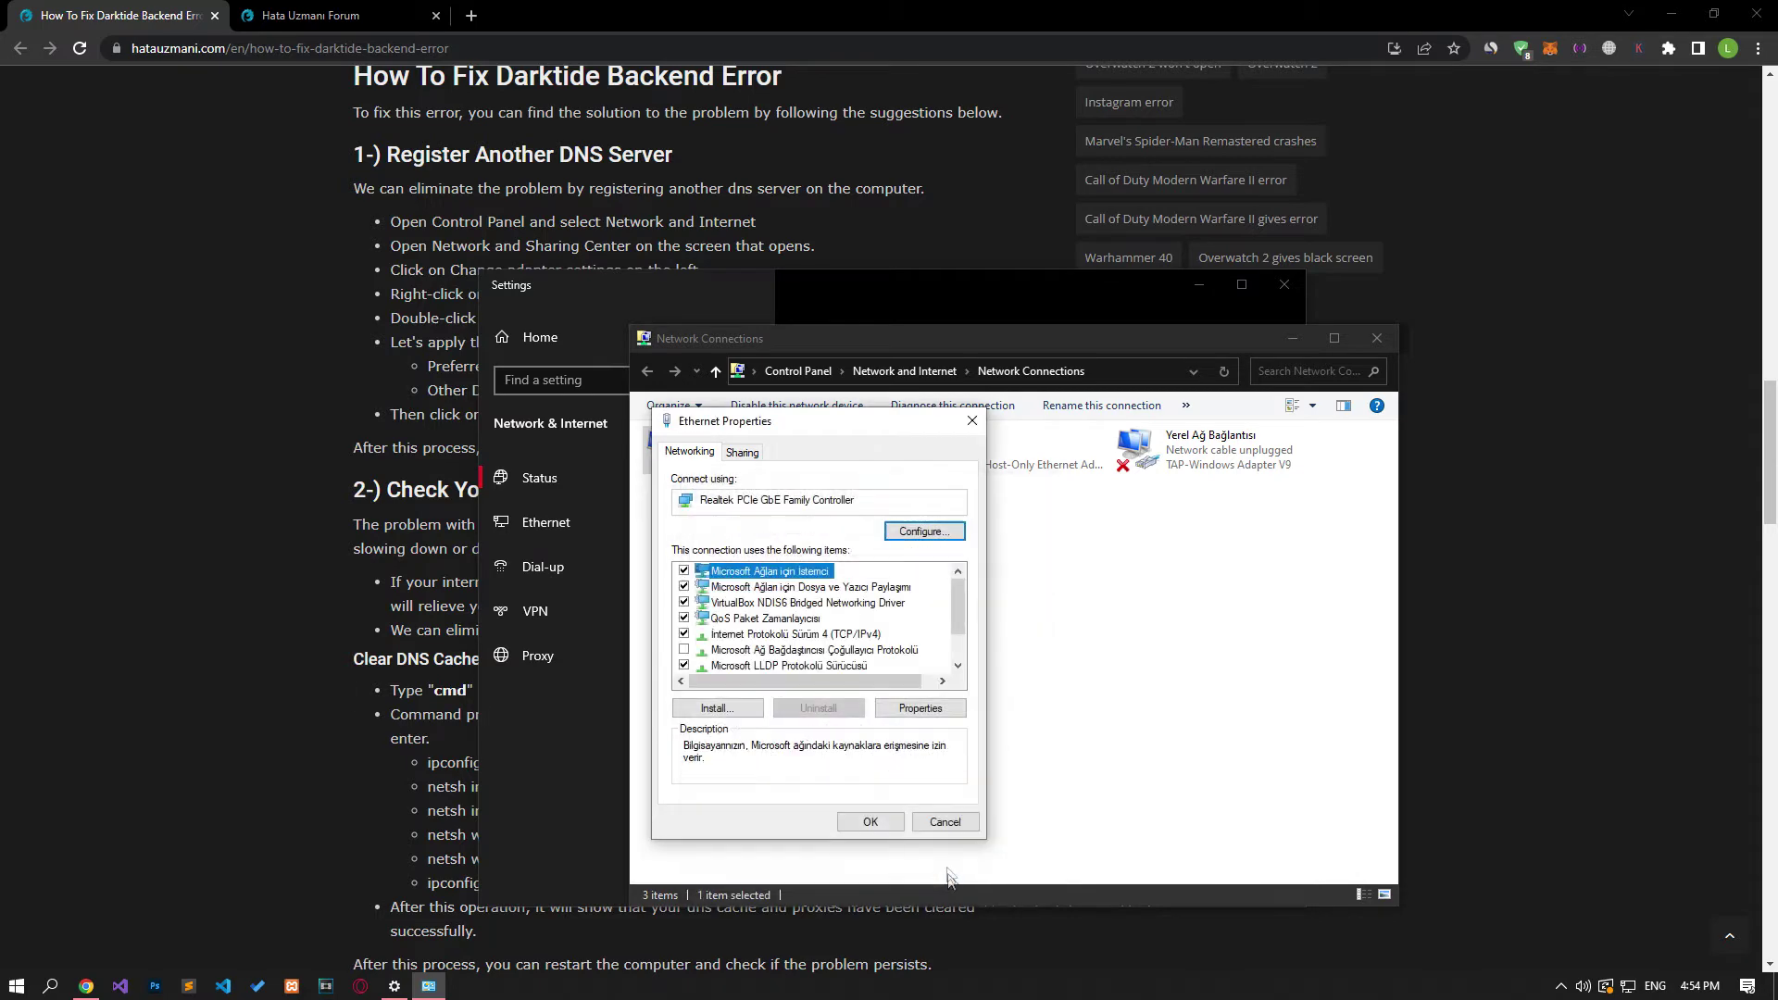
{"action": "left_click", "coordinate": [871, 821]}
{"action": "left_click", "coordinate": [1377, 338]}
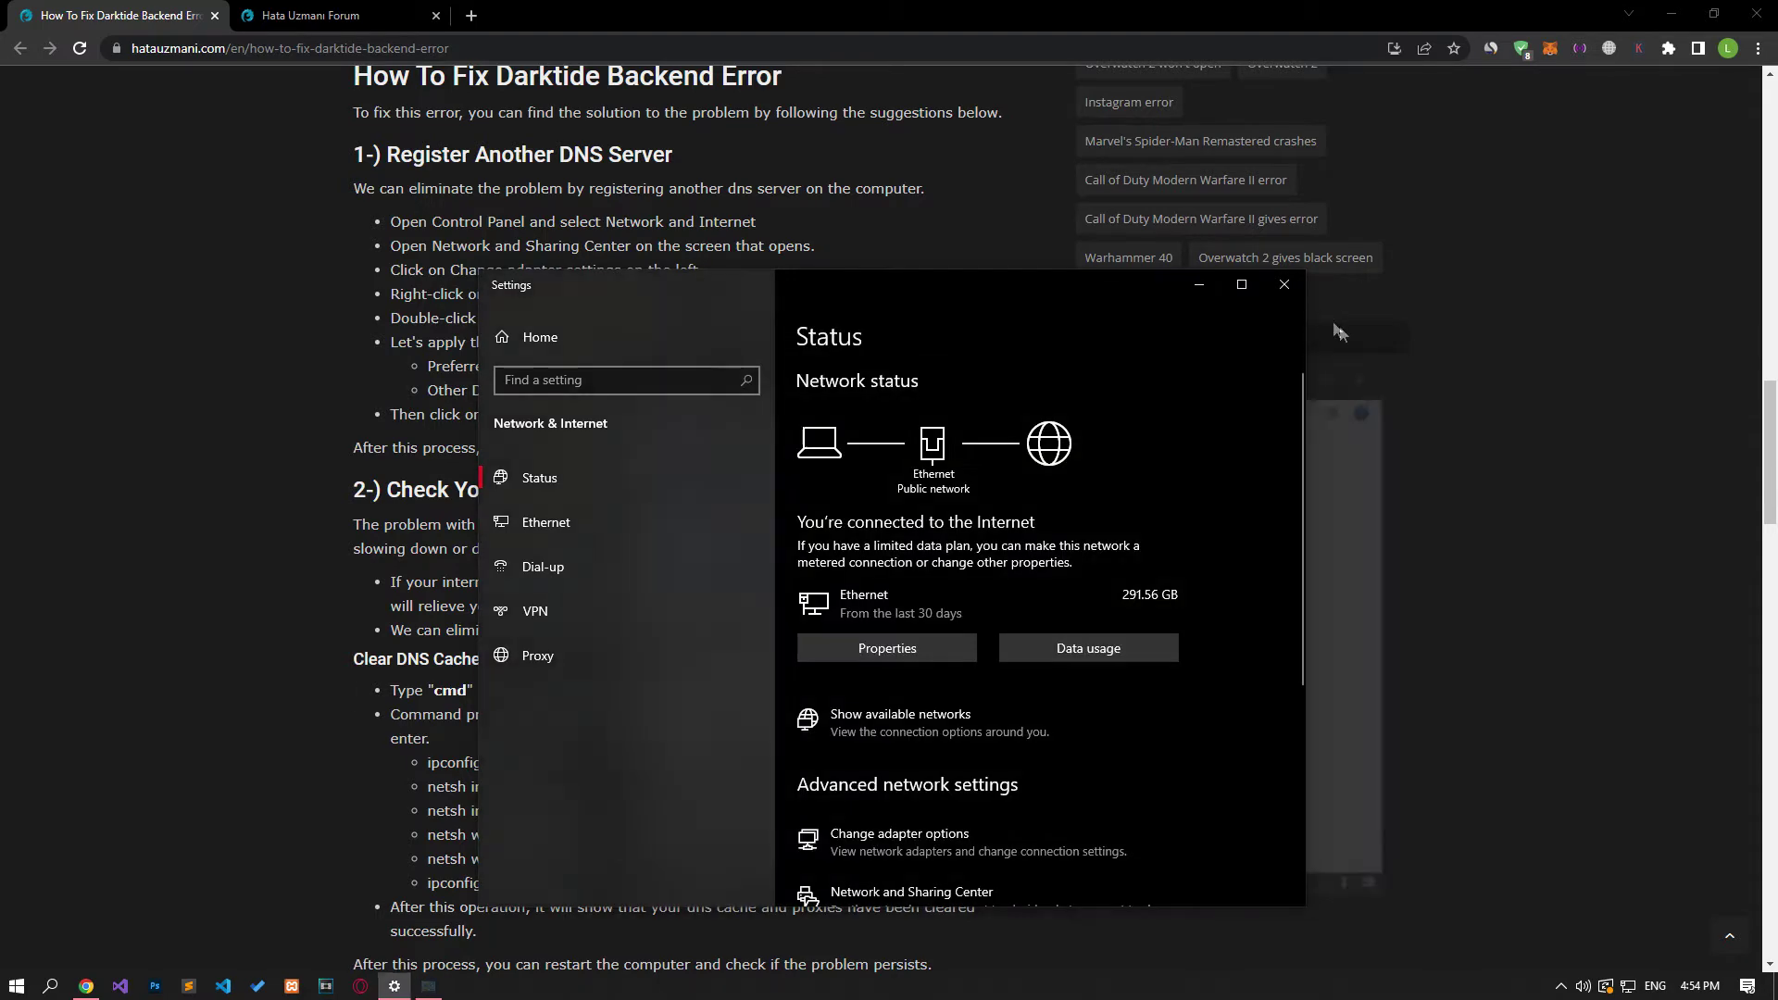
{"action": "left_click", "coordinate": [1284, 285]}
- Launch Command Prompt as administrator via cmd search and place it beside the article
{"action": "key", "text": "super"}
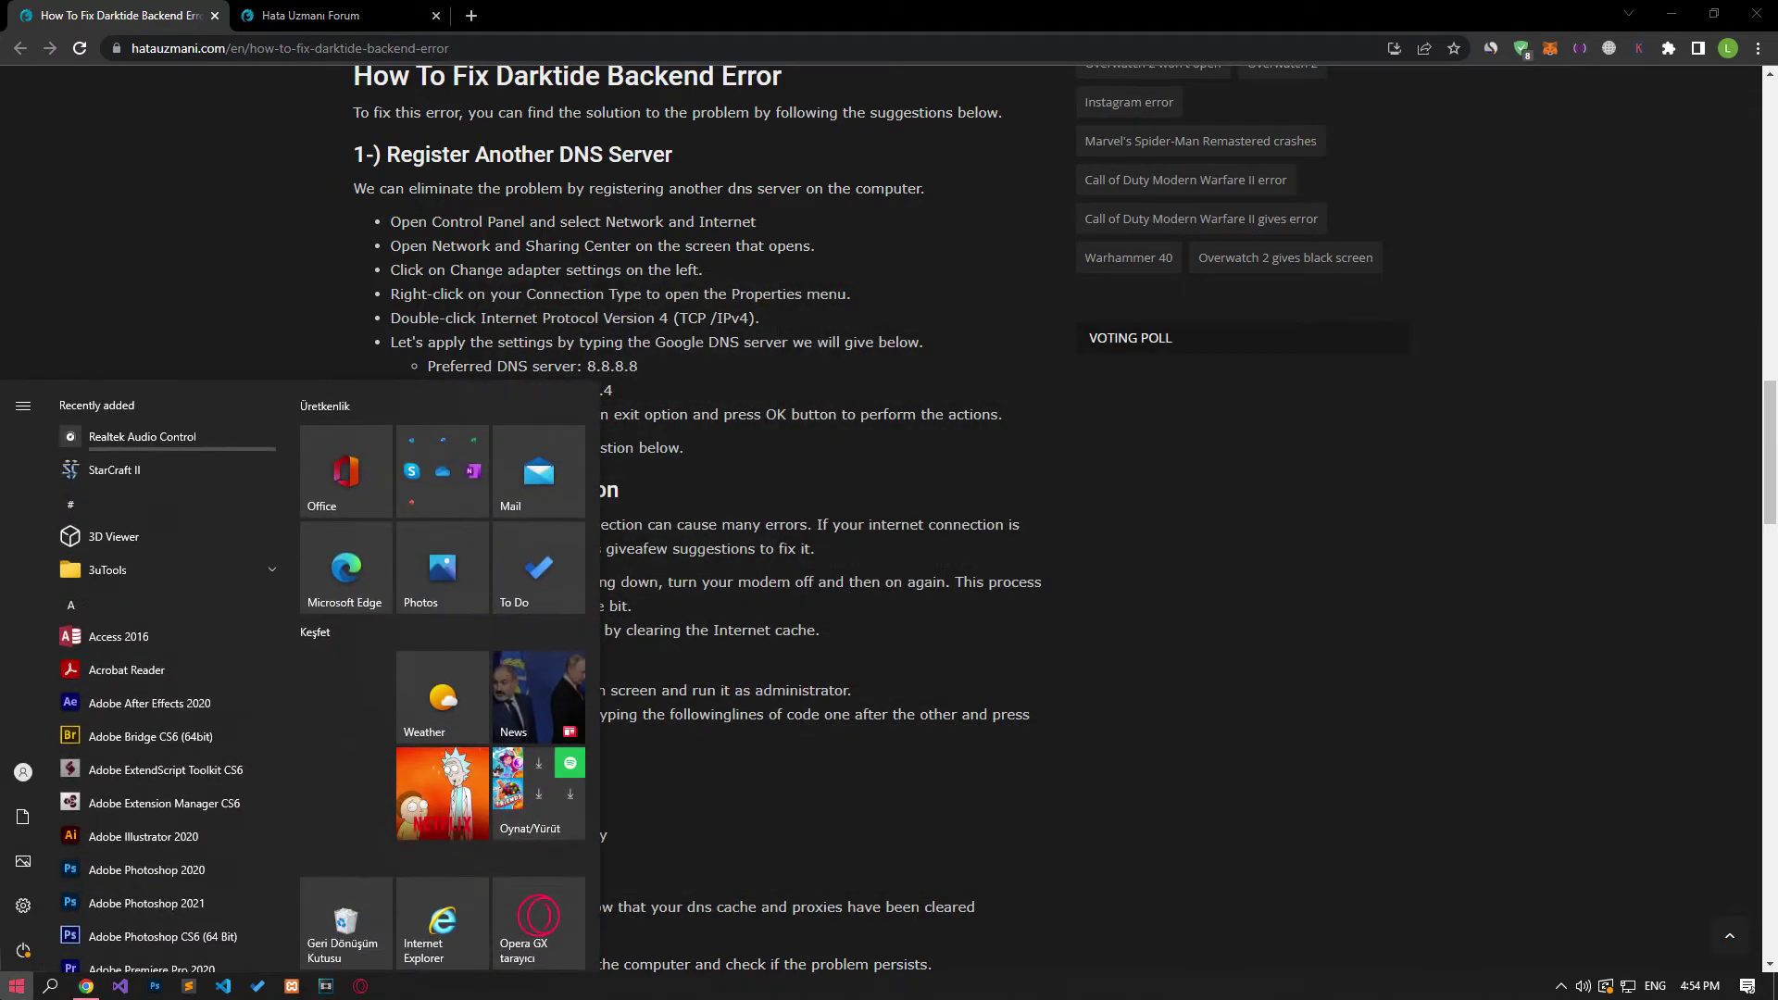
{"action": "type", "text": "cmd"}
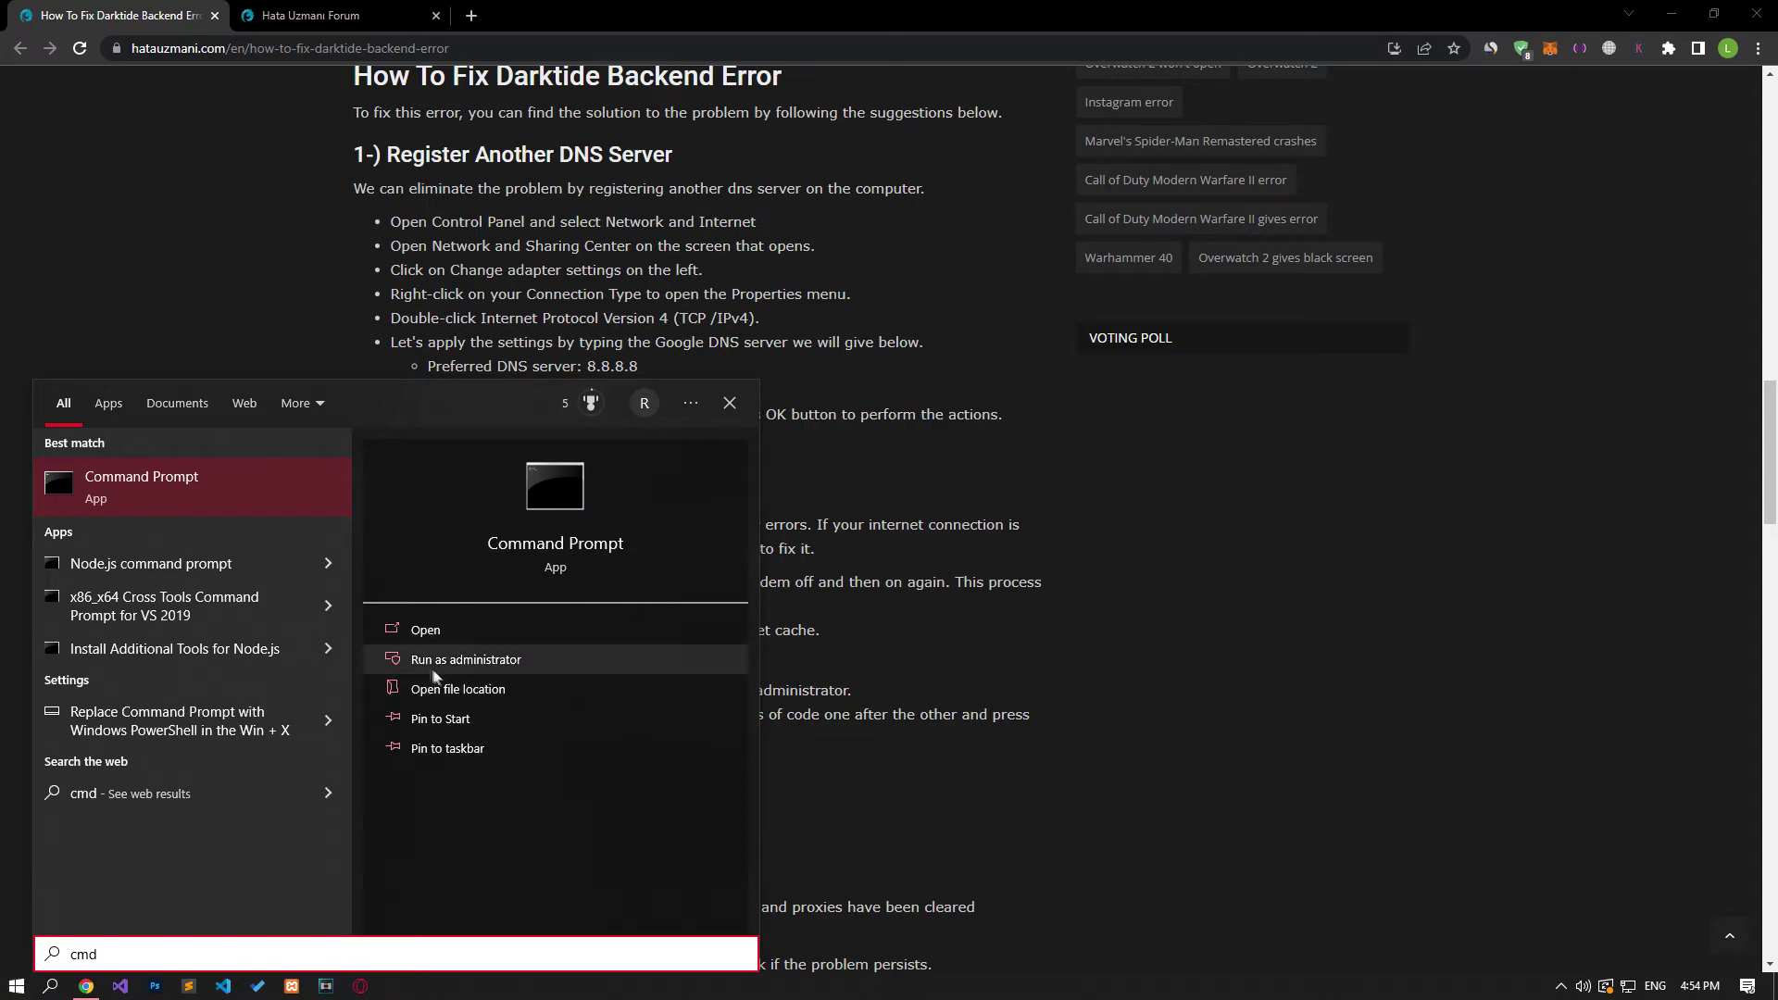
{"action": "left_click", "coordinate": [485, 669]}
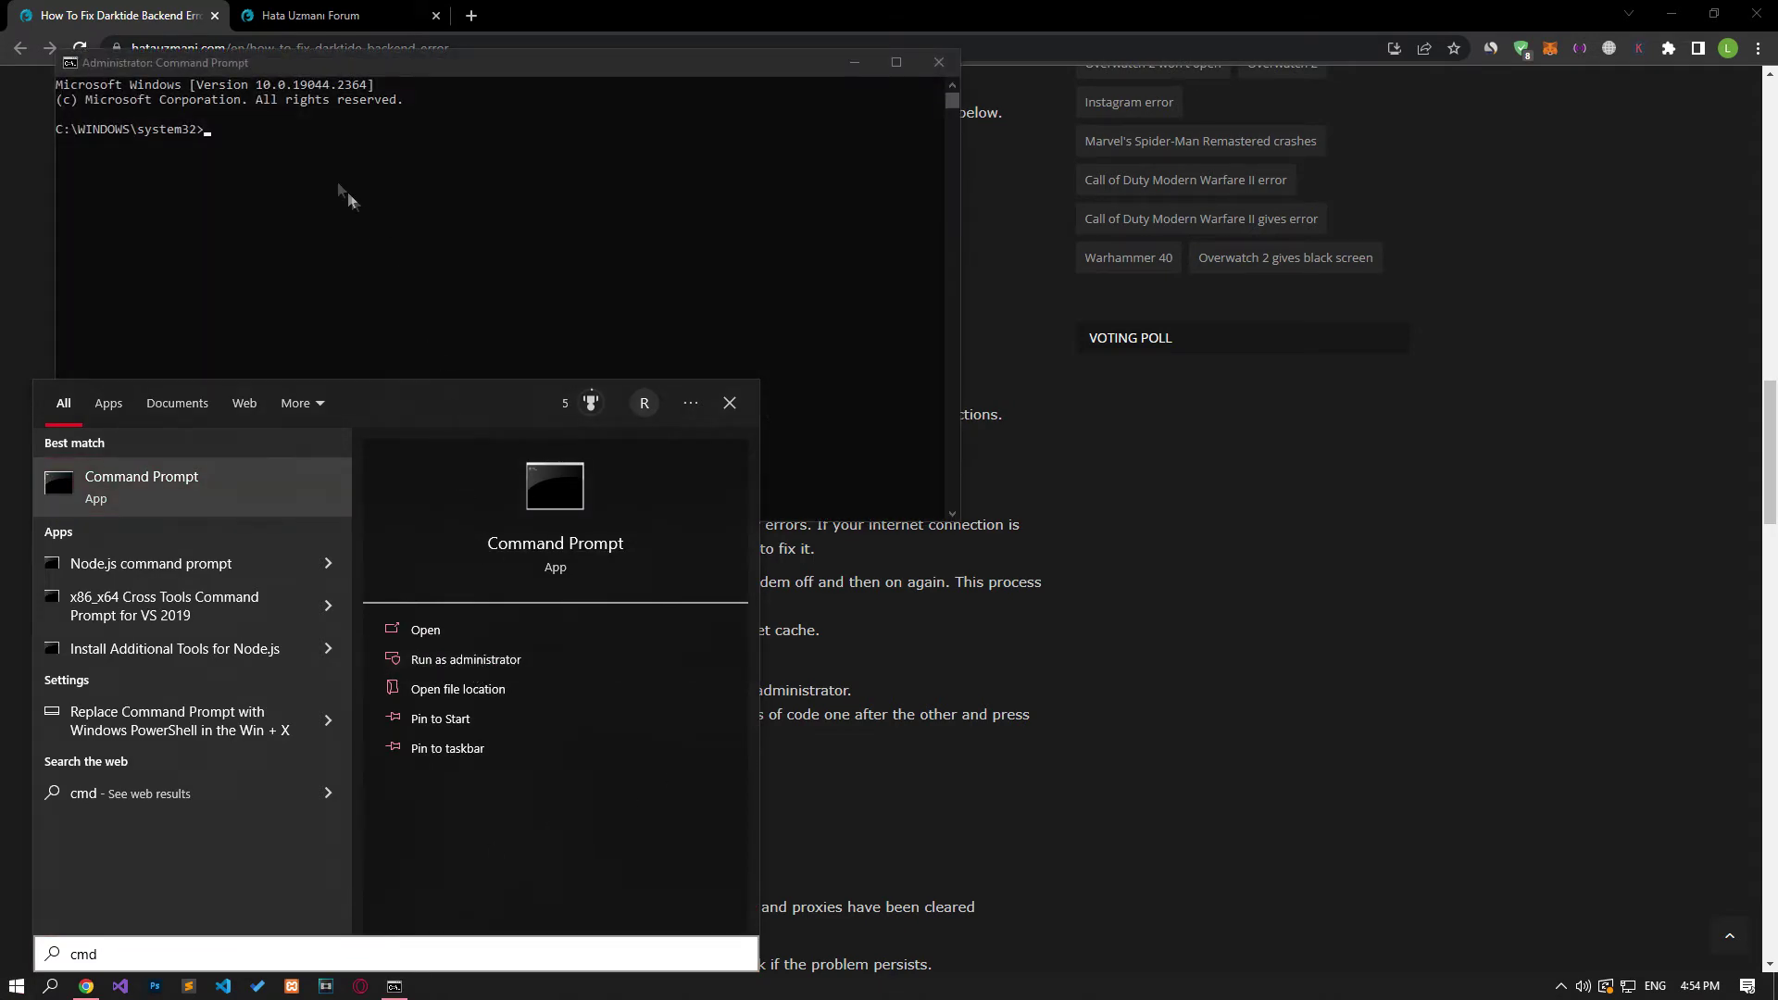
{"action": "left_click_drag", "start_coordinate": [264, 61], "coordinate": [931, 530]}
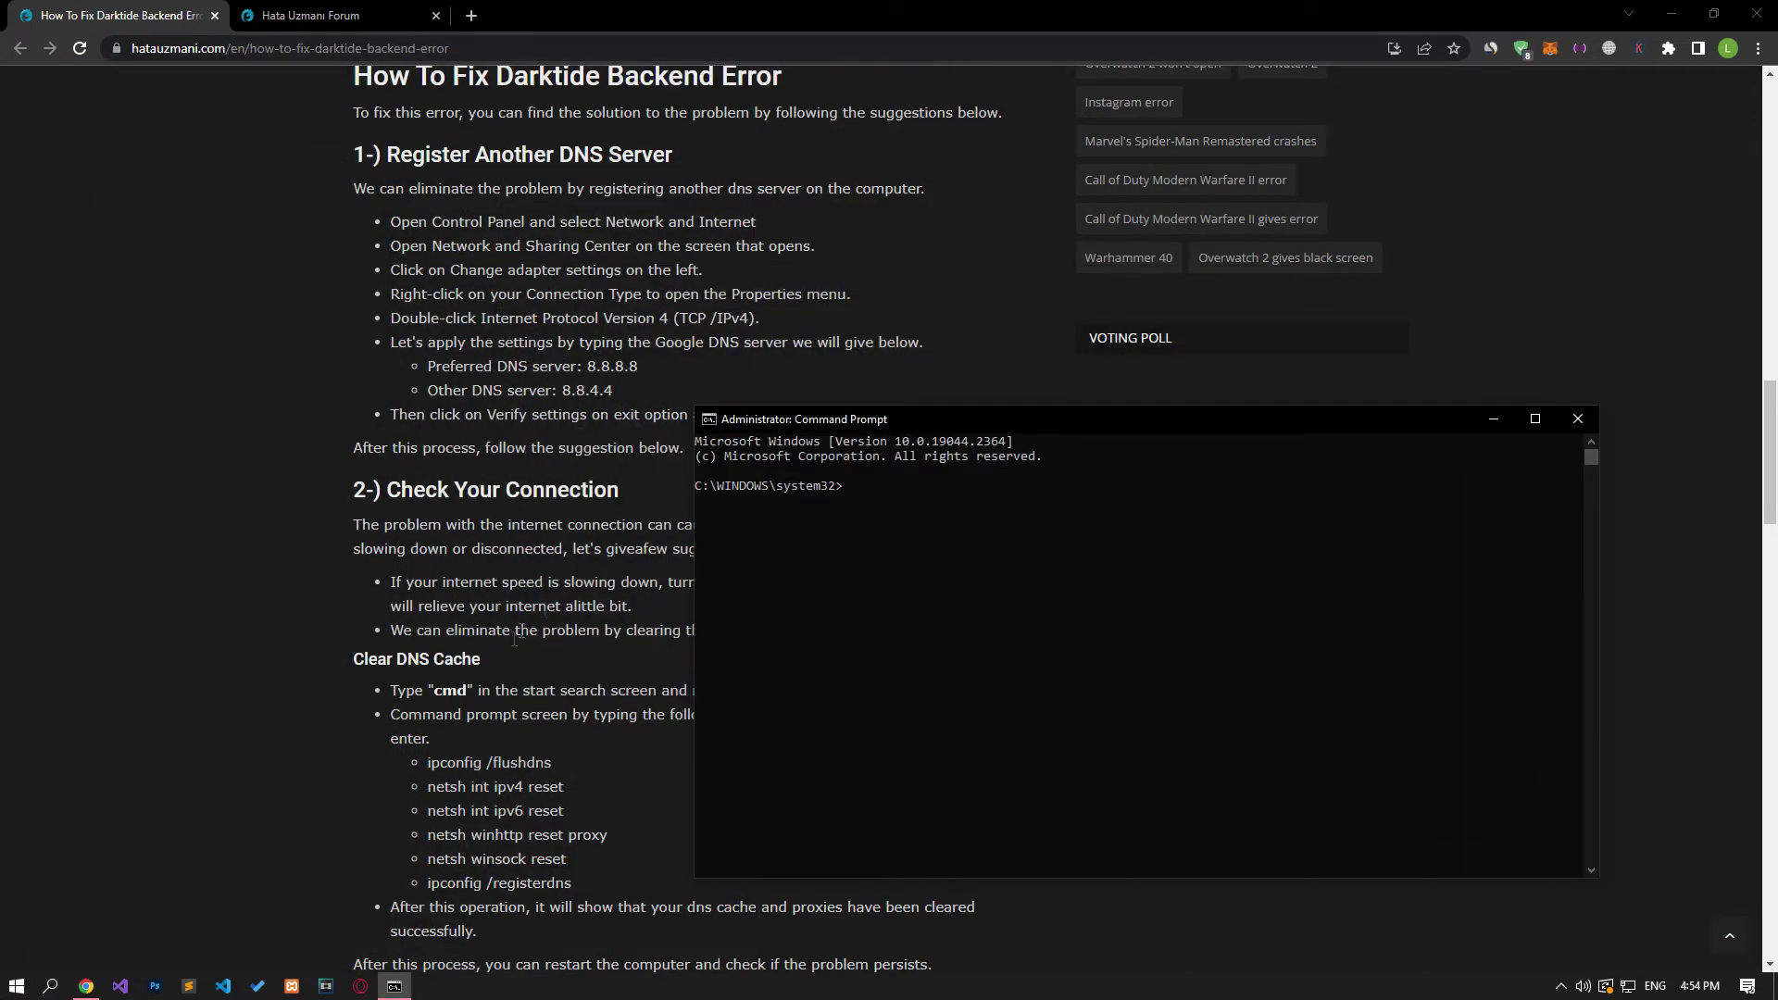
- Run ipconfig /flushdns and netsh int ipv4 reset, copied from the article
{"action": "triple_click", "coordinate": [500, 760]}
{"action": "key", "text": "ctrl+c"}
{"action": "key", "text": "alt+Tab"}
{"action": "key", "text": "ctrl+v"}
{"action": "key", "text": "Return"}
{"action": "key", "text": "alt+Tab"}
{"action": "triple_click", "coordinate": [495, 786]}
{"action": "key", "text": "ctrl+c"}
{"action": "key", "text": "alt+Tab"}
{"action": "key", "text": "ctrl+v"}
{"action": "key", "text": "Return"}
- Run the netsh int ipv6 reset and netsh winhttp reset proxy commands from the article
{"action": "key", "text": "alt+Tab"}
{"action": "triple_click", "coordinate": [496, 810]}
{"action": "key", "text": "ctrl+c"}
{"action": "key", "text": "alt+Tab"}
{"action": "key", "text": "ctrl+v"}
{"action": "key", "text": "Return"}
- Run netsh winsock reset and ipconfig /registerdns from the article's command list
{"action": "key", "text": "alt+Tab"}
{"action": "triple_click", "coordinate": [497, 835]}
{"action": "key", "text": "ctrl+c"}
{"action": "key", "text": "alt+Tab"}
{"action": "key", "text": "ctrl+v"}
{"action": "key", "text": "Return"}
{"action": "key", "text": "alt+Tab"}
{"action": "triple_click", "coordinate": [496, 859]}
{"action": "key", "text": "ctrl+c"}
{"action": "key", "text": "alt+Tab"}
{"action": "key", "text": "ctrl+v"}
{"action": "key", "text": "Return"}
{"action": "key", "text": "alt+Tab"}
{"action": "triple_click", "coordinate": [499, 883]}
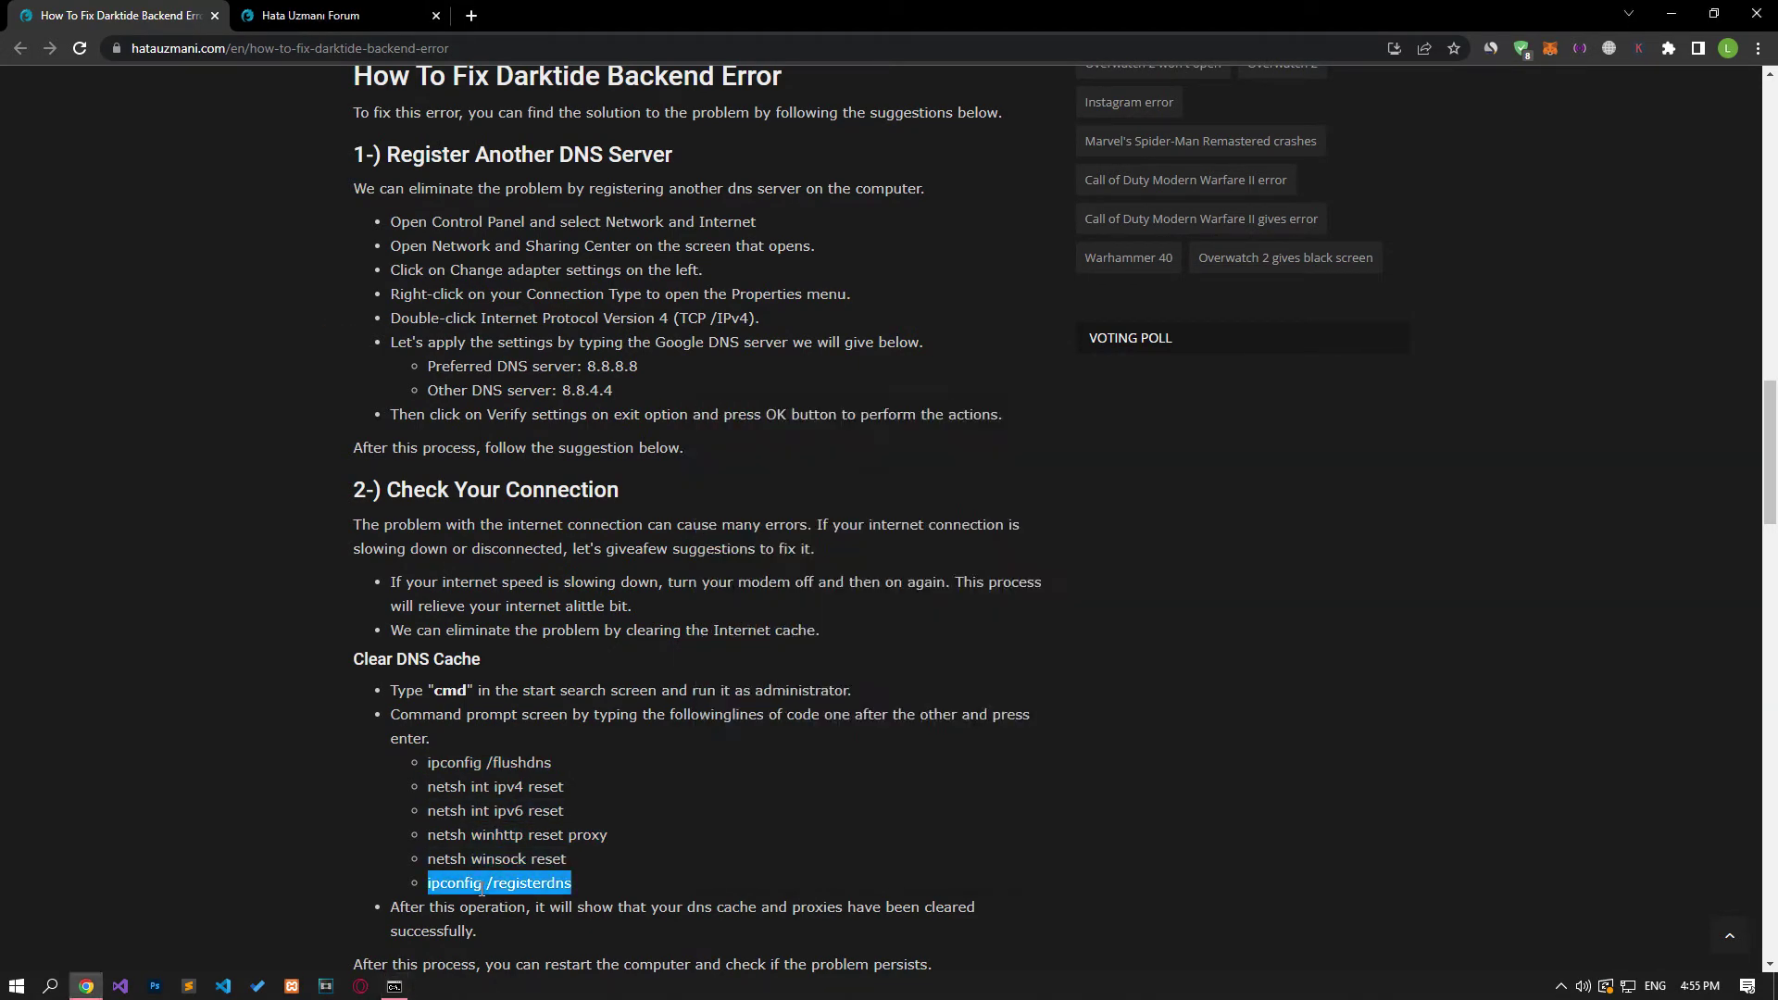
{"action": "key", "text": "ctrl+c"}
{"action": "key", "text": "alt+Tab"}
{"action": "key", "text": "ctrl+v"}
{"action": "key", "text": "Return"}
- Close Command Prompt and dismiss the Start menu's restart choices without restarting
{"action": "left_click", "coordinate": [1565, 431]}
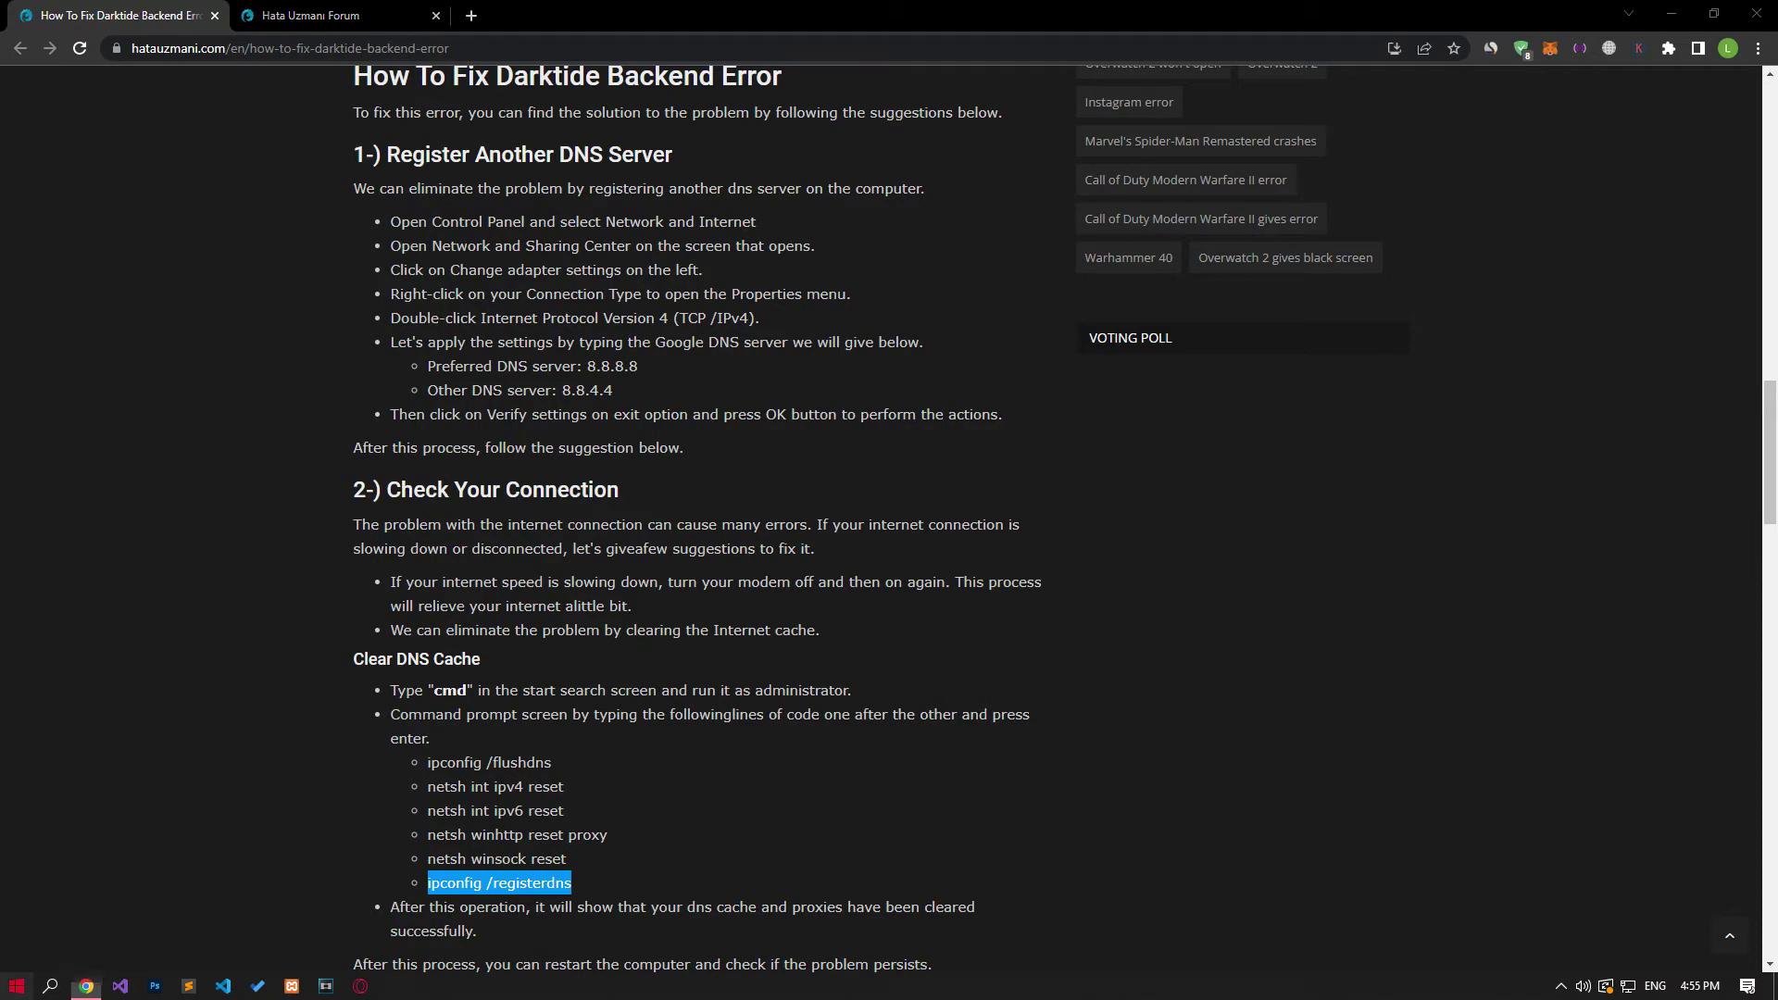
{"action": "left_click", "coordinate": [17, 986]}
{"action": "left_click", "coordinate": [23, 951]}
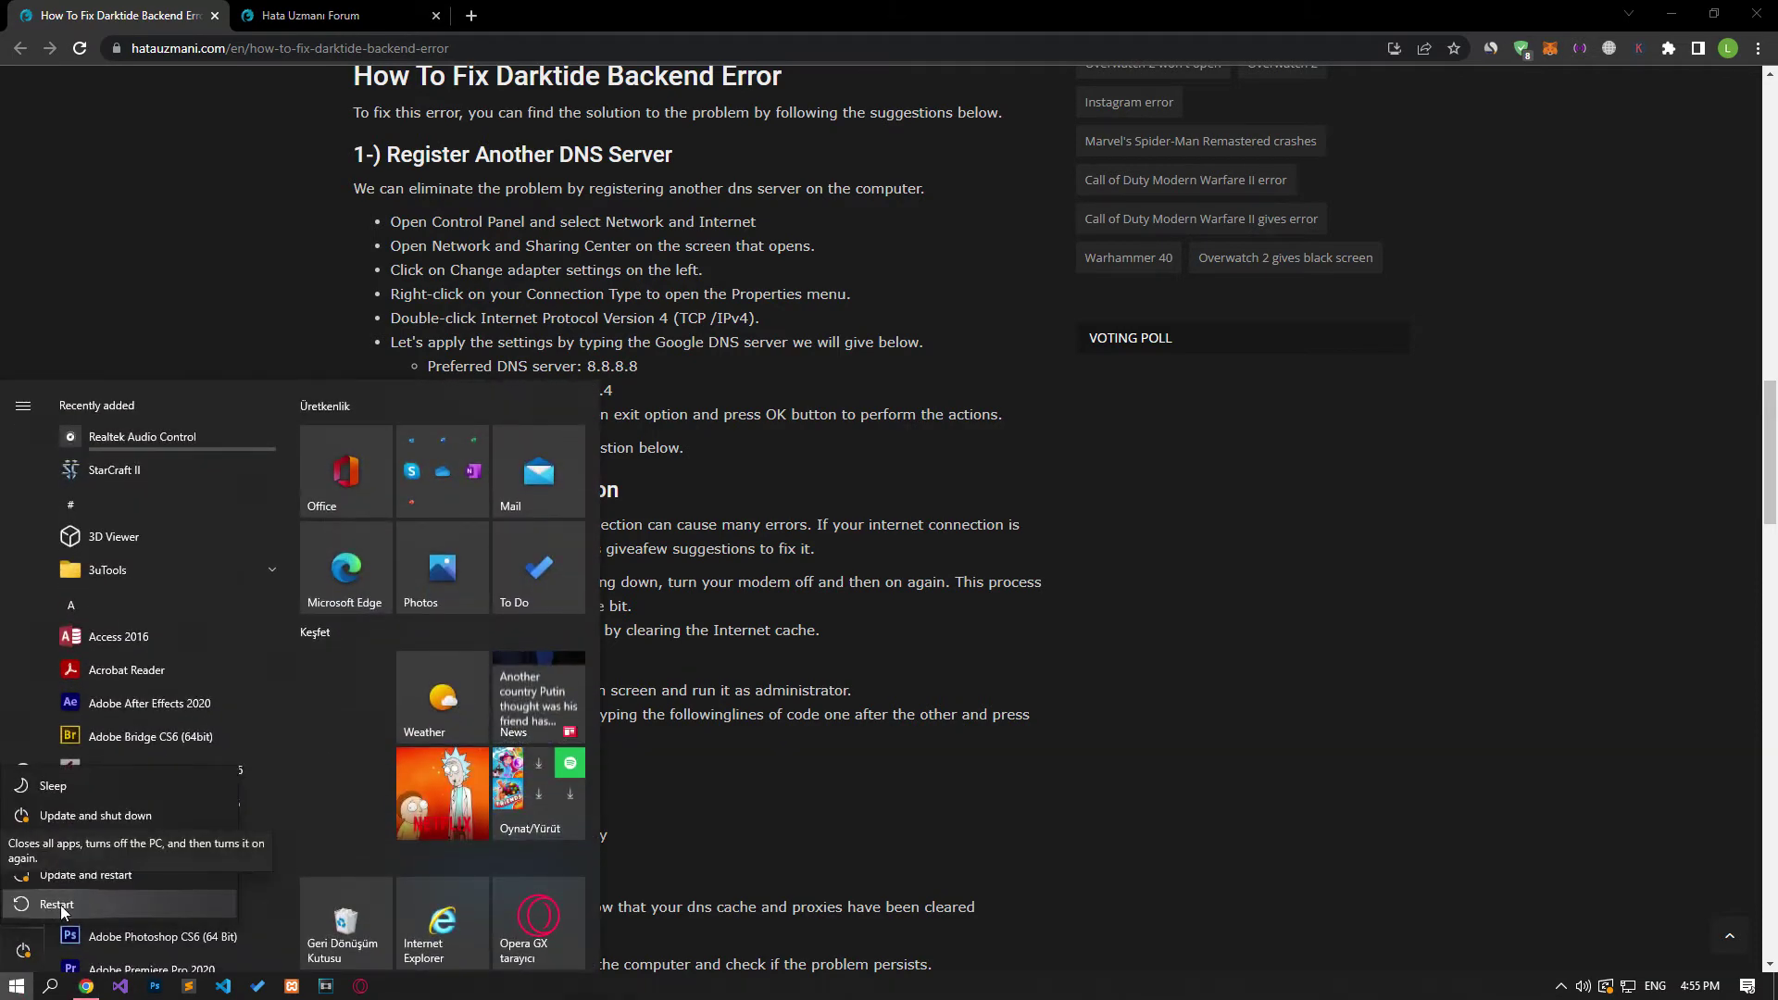
{"action": "left_click", "coordinate": [797, 837]}
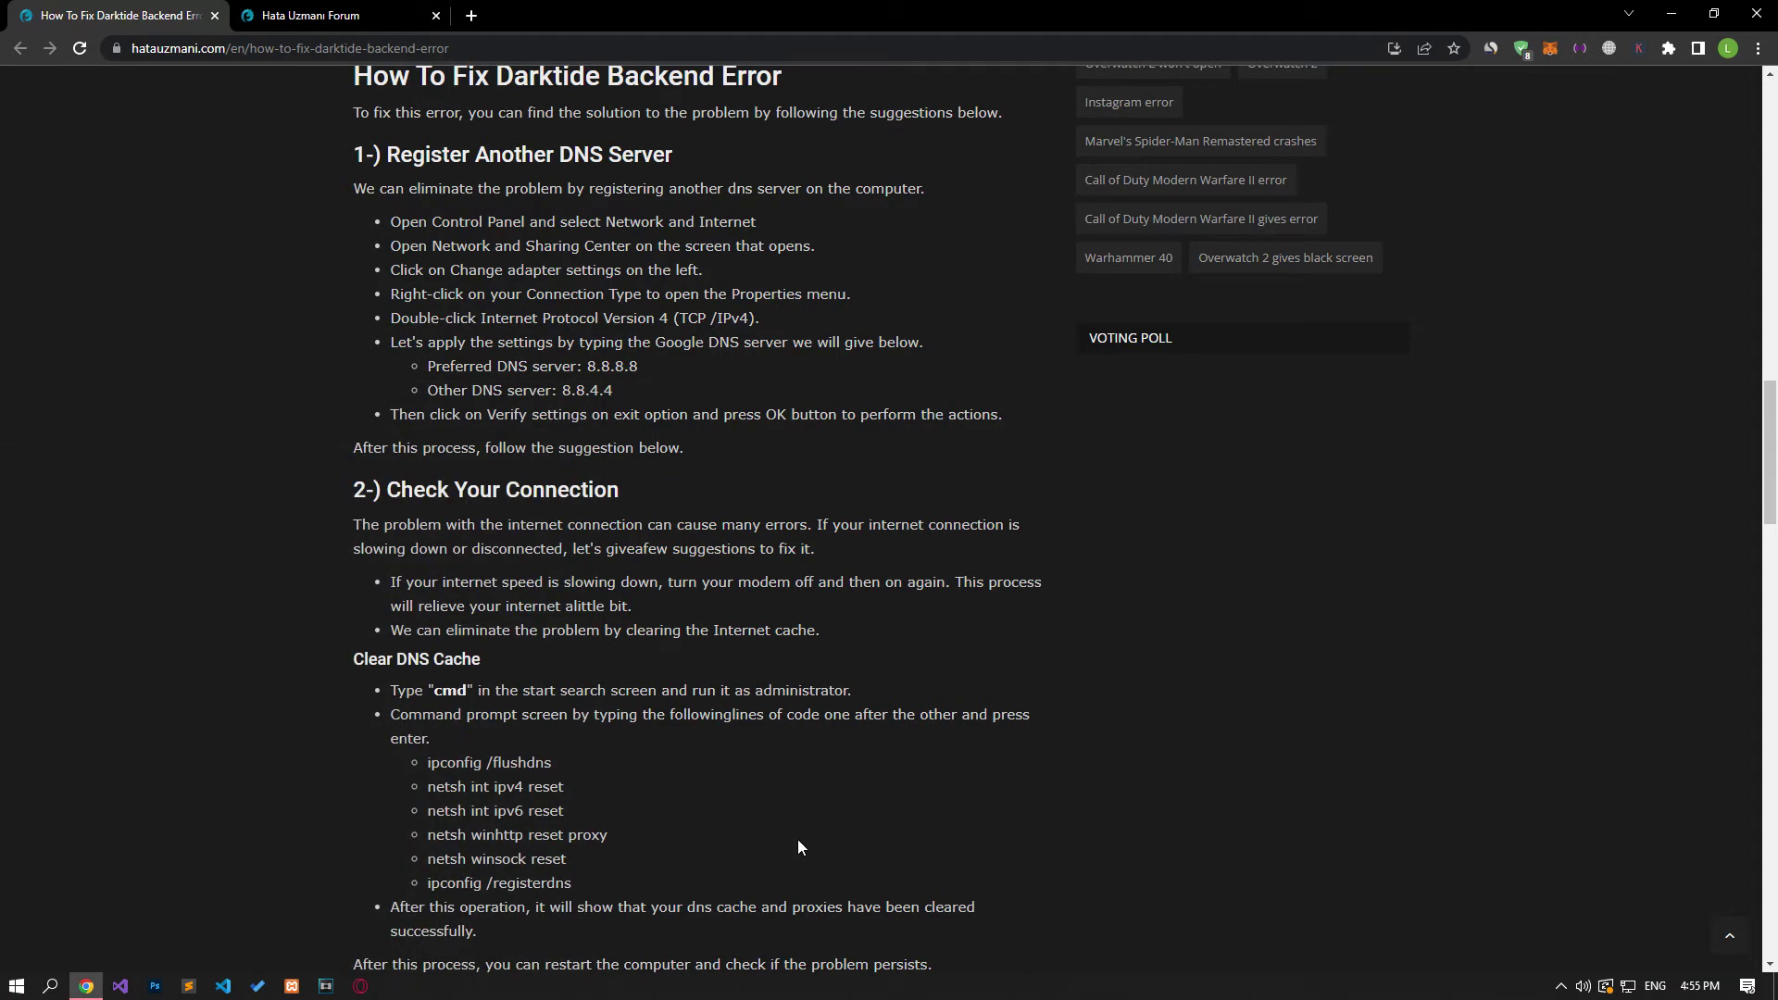
- Open the Ethernet adapter's properties from Network & Internet settings
{"action": "scroll", "coordinate": [198, 767], "scroll_direction": "down", "scroll_amount": 1}
{"action": "scroll", "coordinate": [197, 767], "scroll_direction": "down", "scroll_amount": 8}
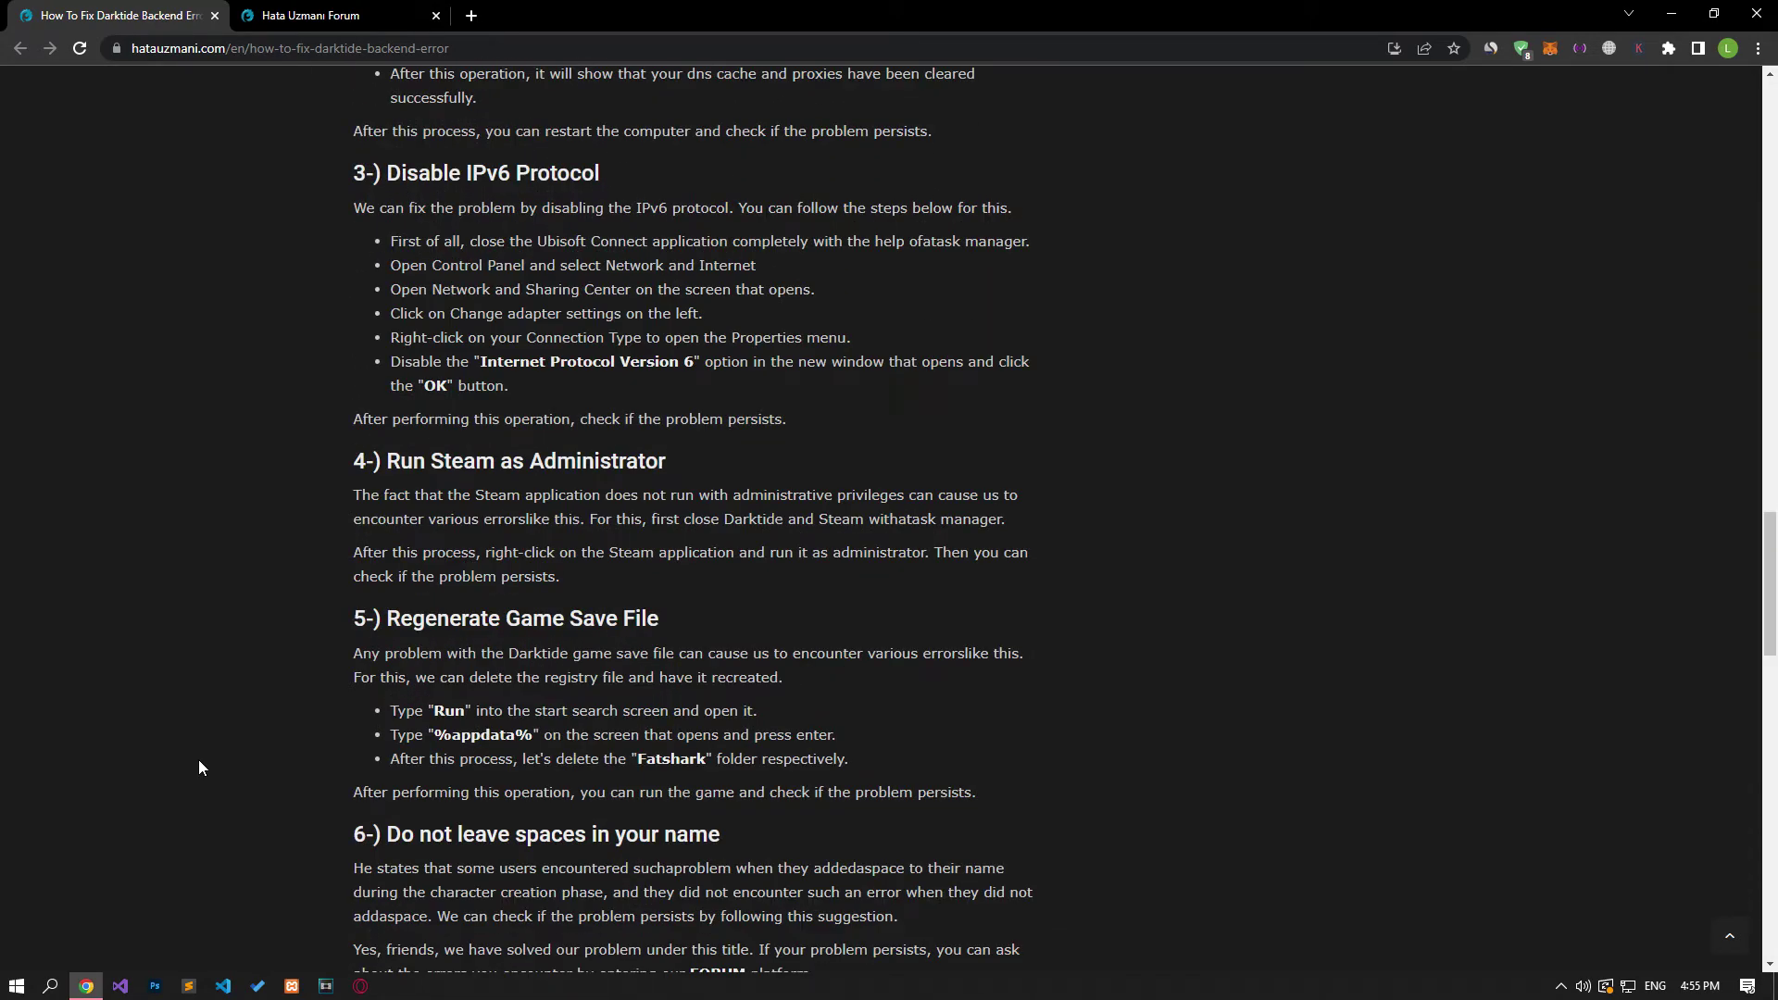
{"action": "right_click", "coordinate": [1630, 986]}
{"action": "left_click", "coordinate": [1638, 971]}
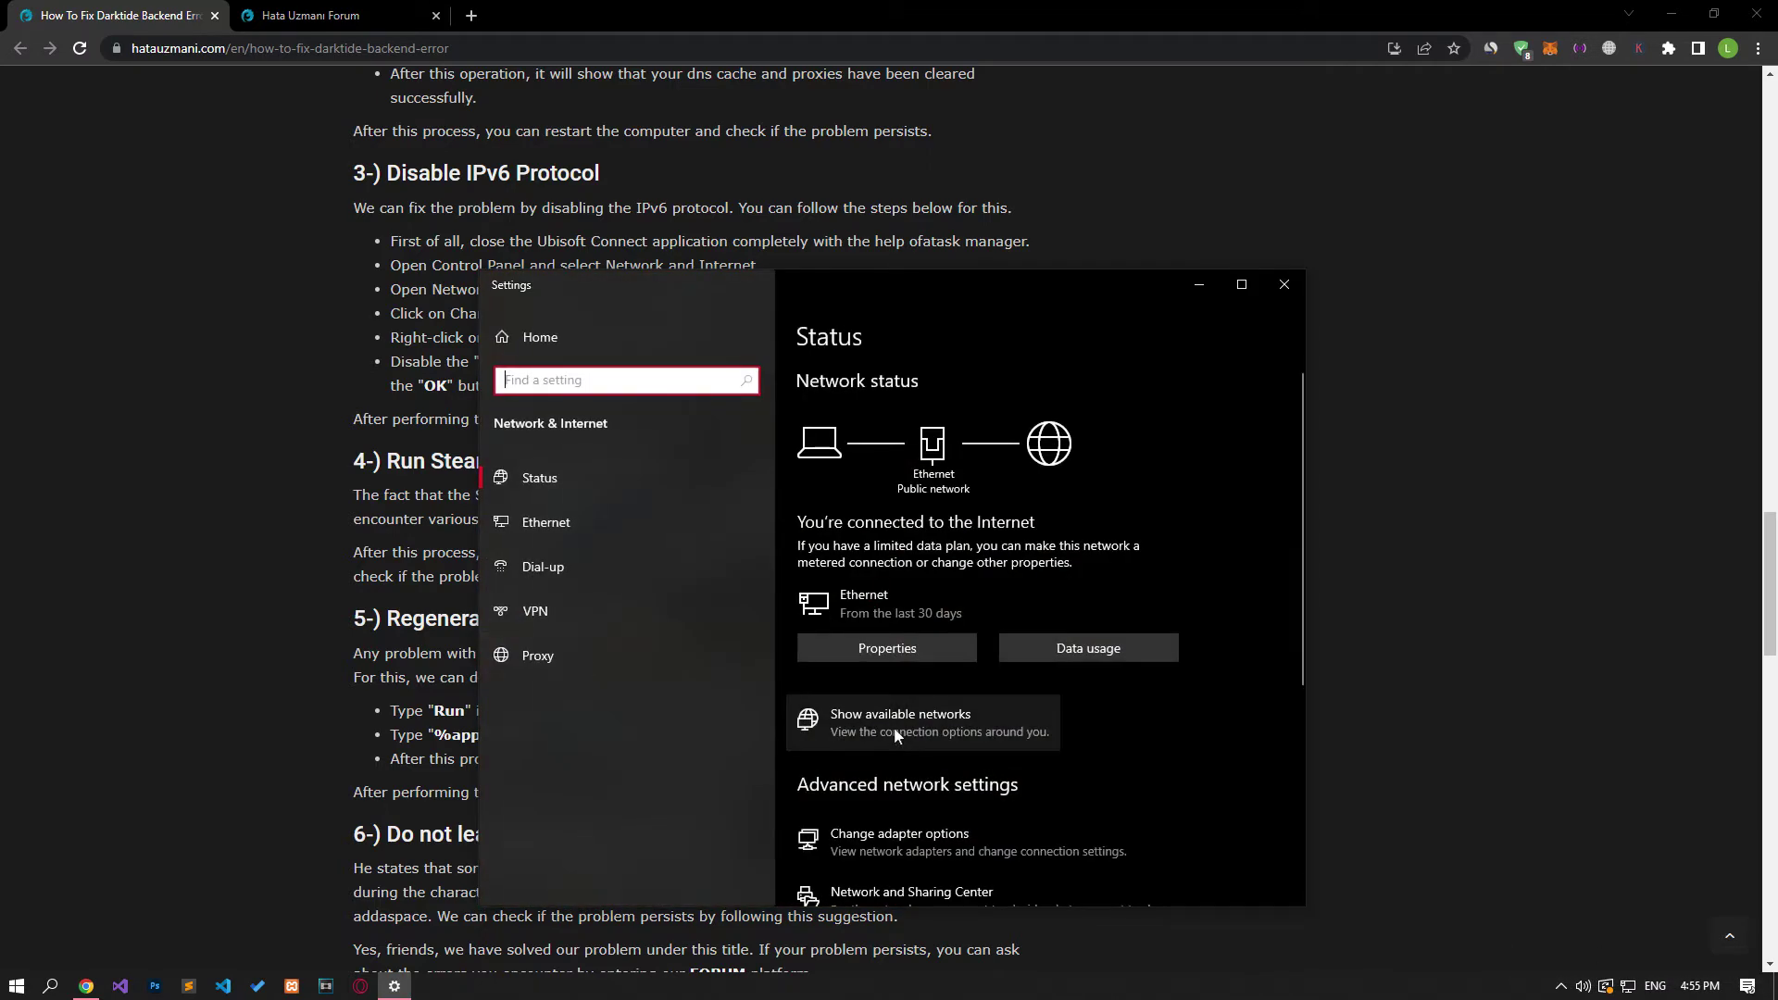
{"action": "left_click", "coordinate": [875, 830]}
{"action": "left_click", "coordinate": [730, 451]}
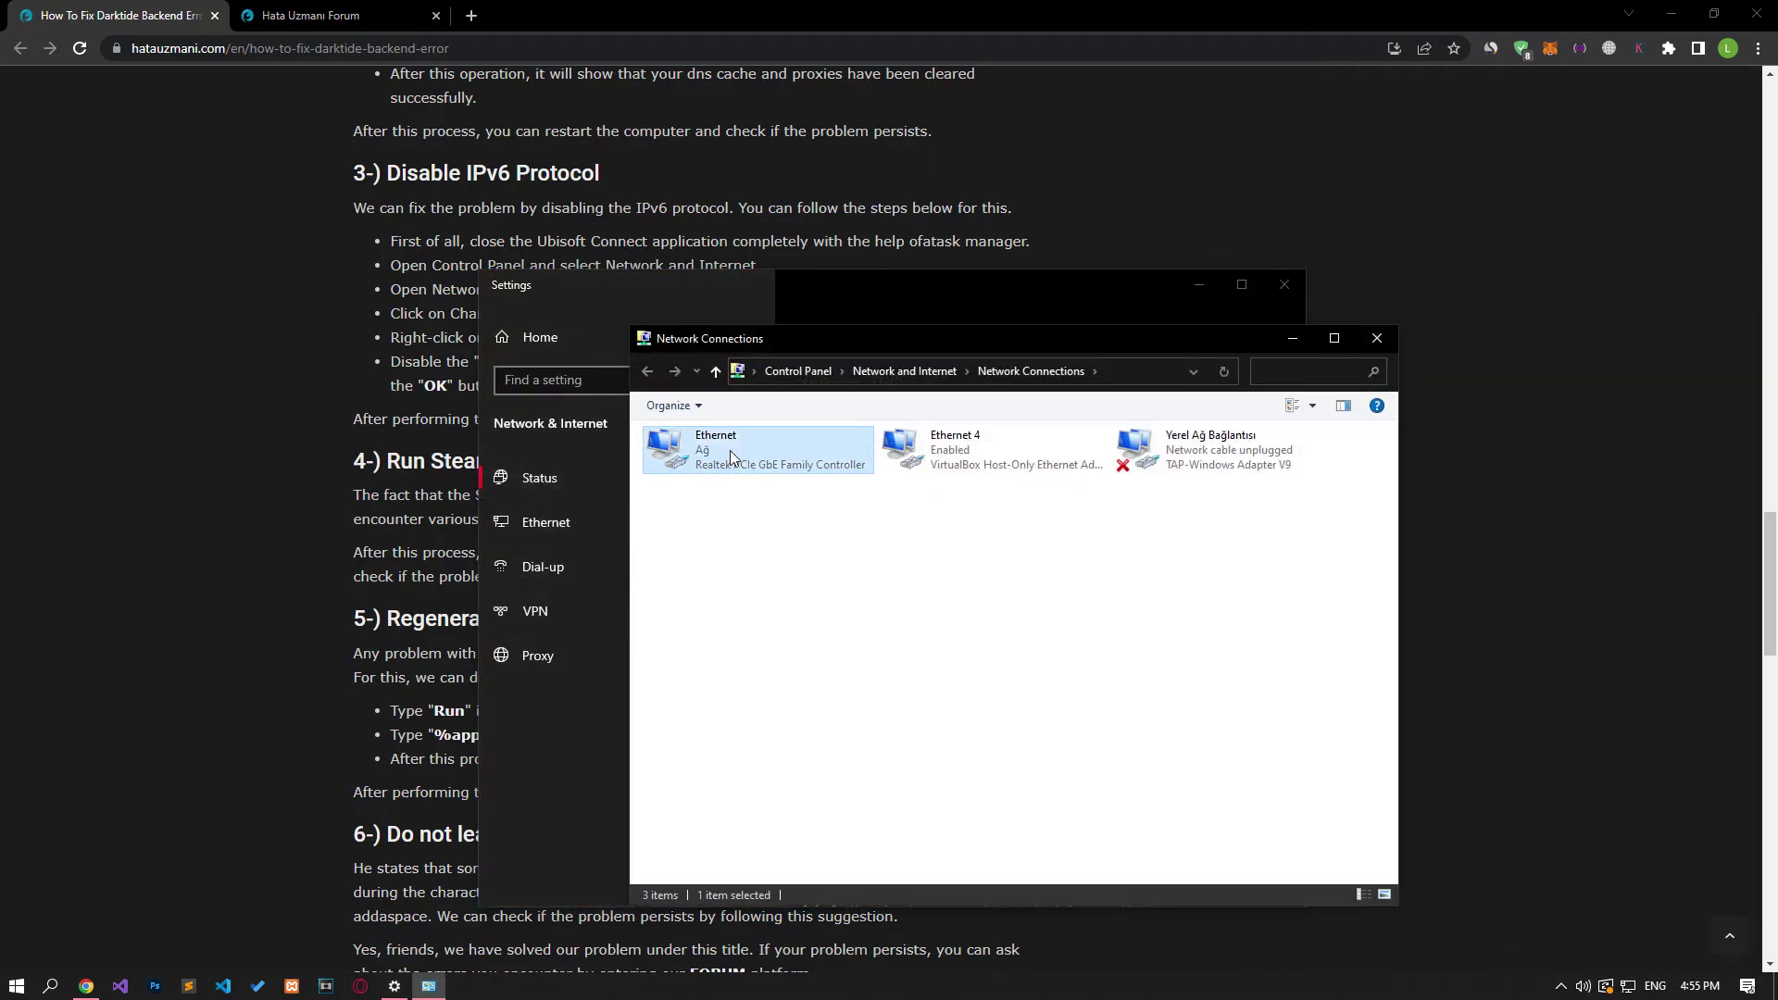
{"action": "right_click", "coordinate": [730, 451]}
{"action": "left_click", "coordinate": [783, 625]}
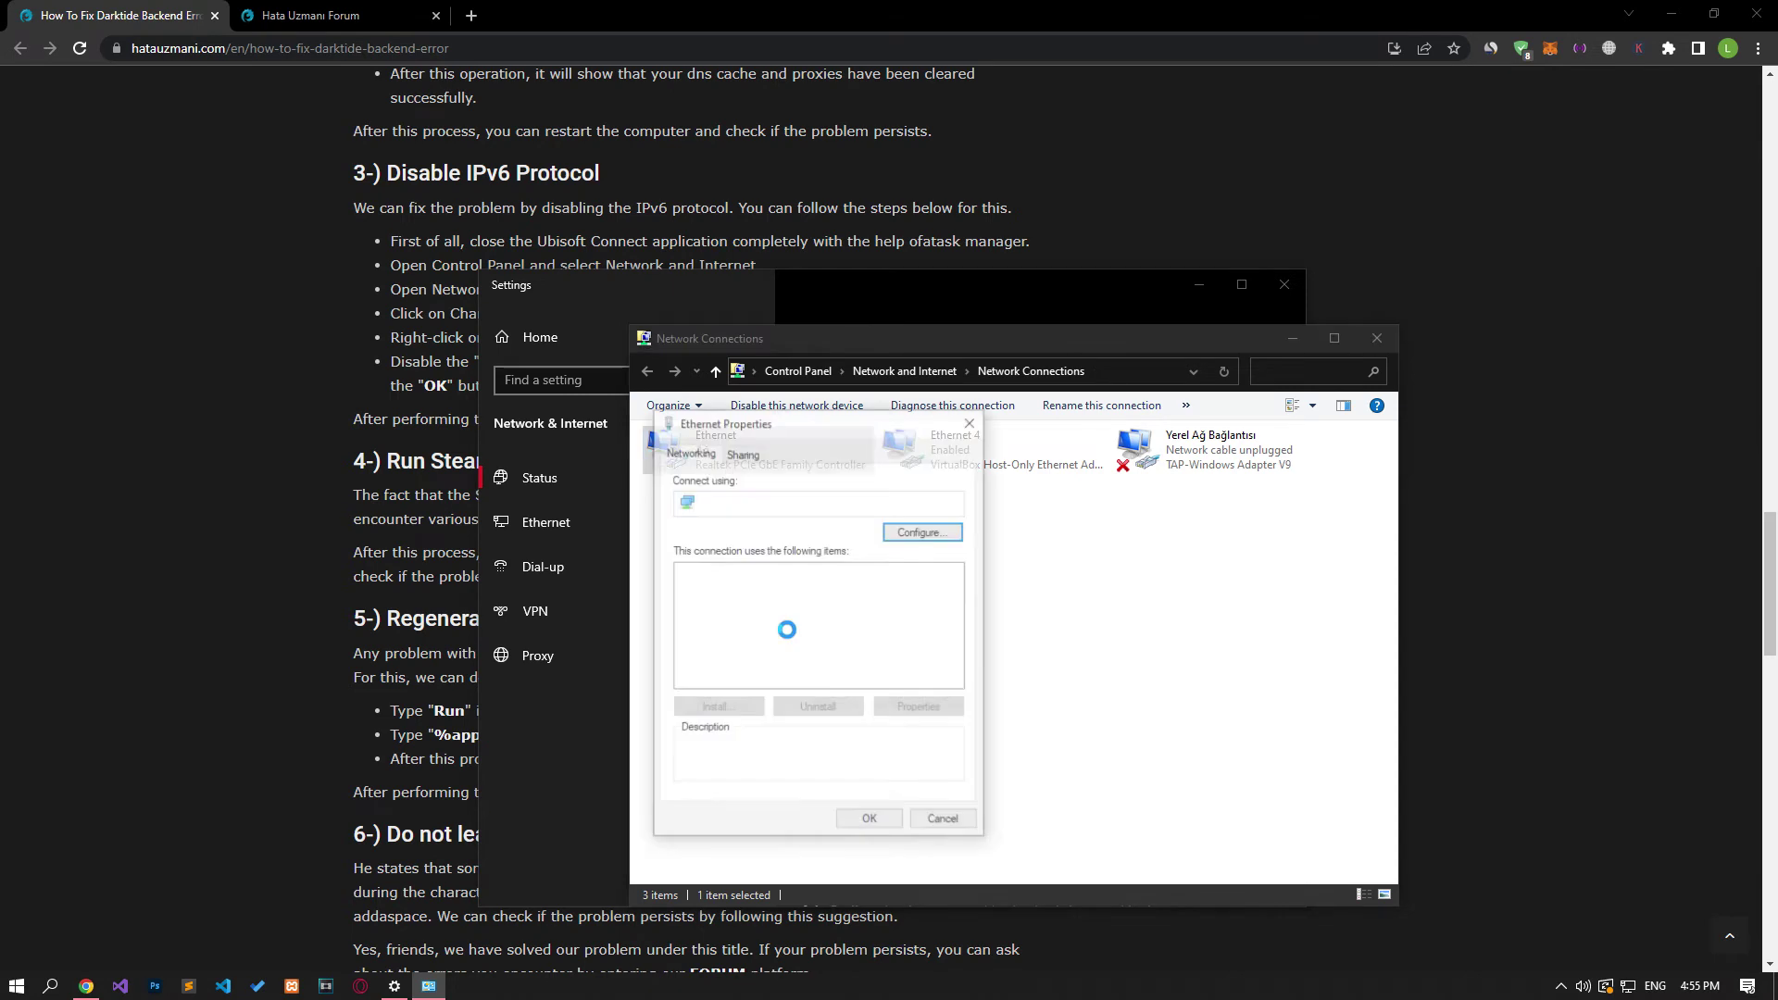
- Uncheck TCP/IPv6 for Ethernet, confirm with OK, and close the network windows
{"action": "scroll", "coordinate": [792, 637], "scroll_direction": "down", "scroll_amount": 1}
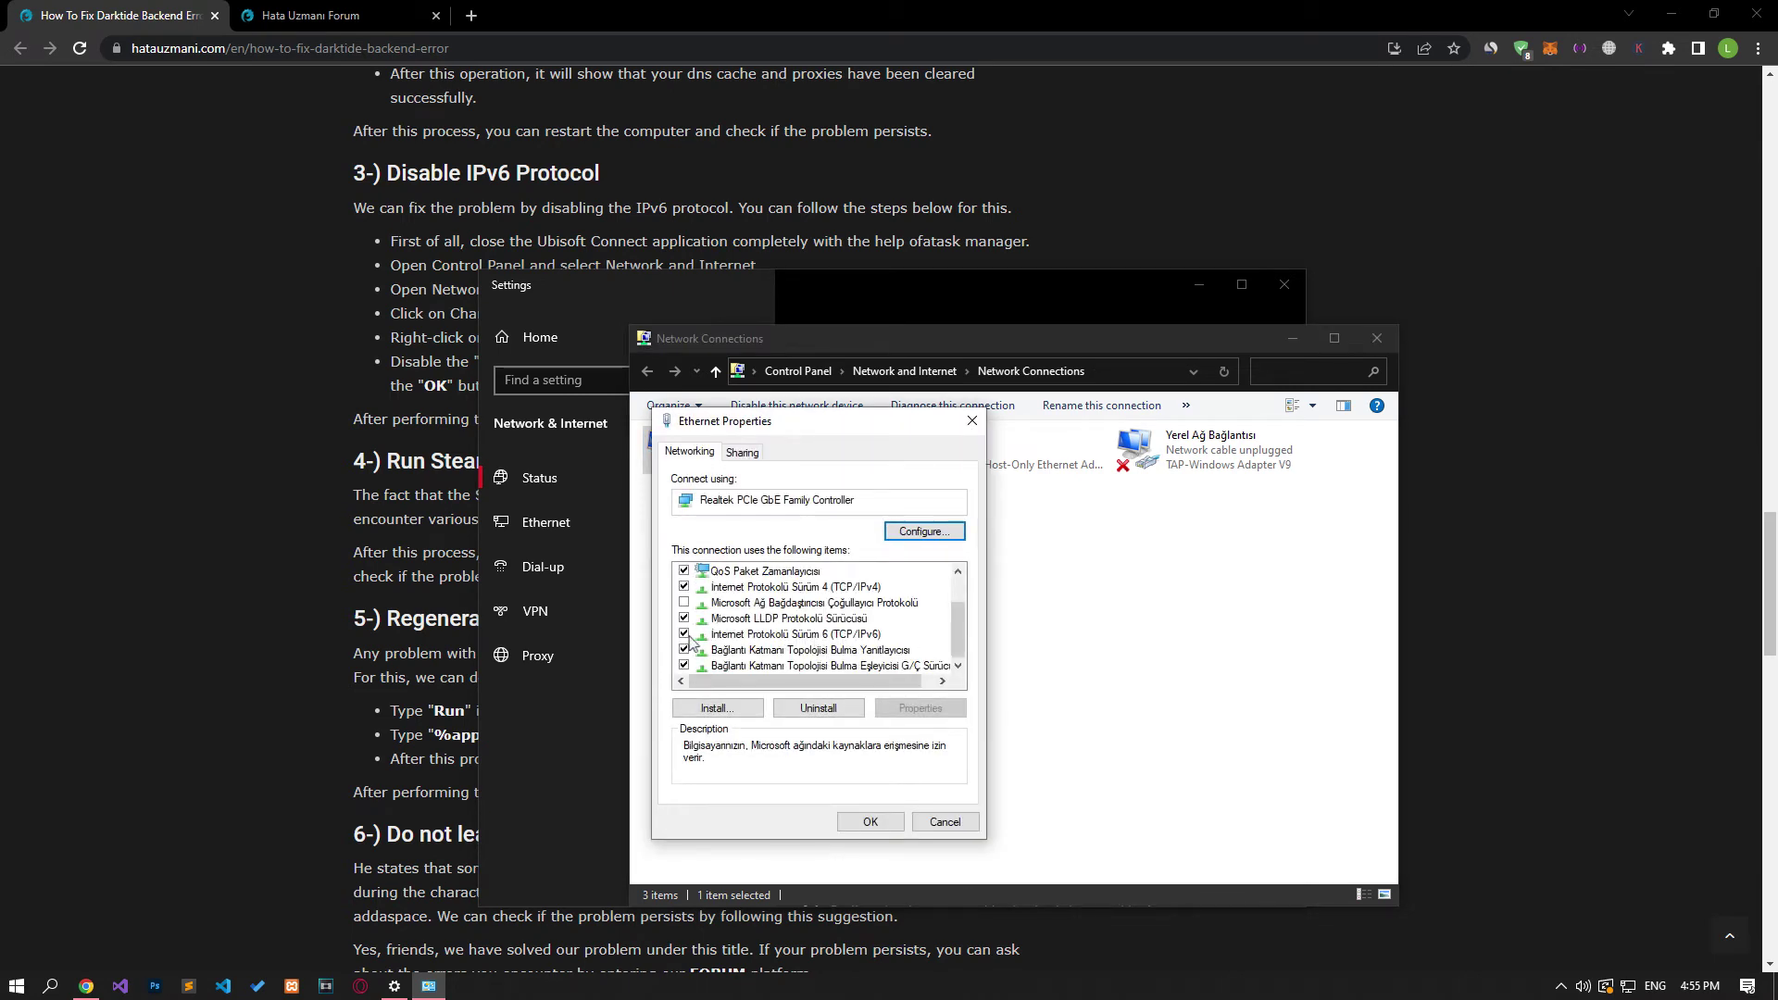
{"action": "left_click", "coordinate": [796, 635]}
{"action": "left_click", "coordinate": [685, 635]}
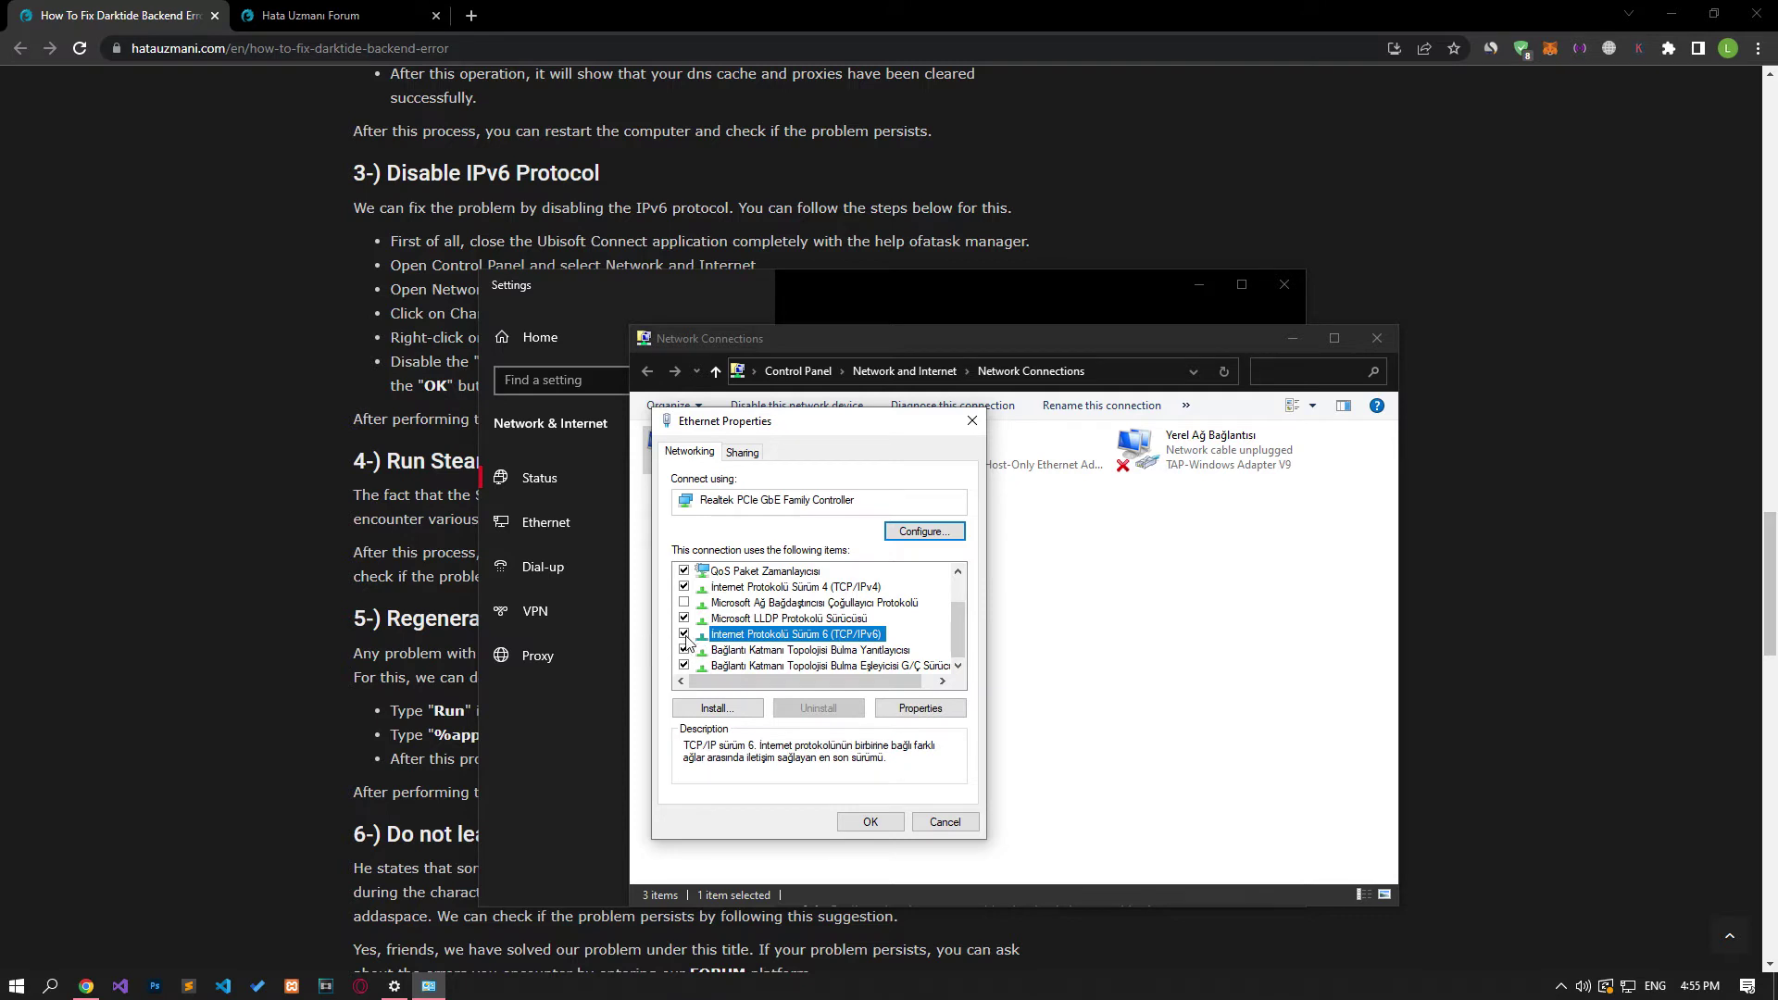
{"action": "left_click", "coordinate": [863, 823]}
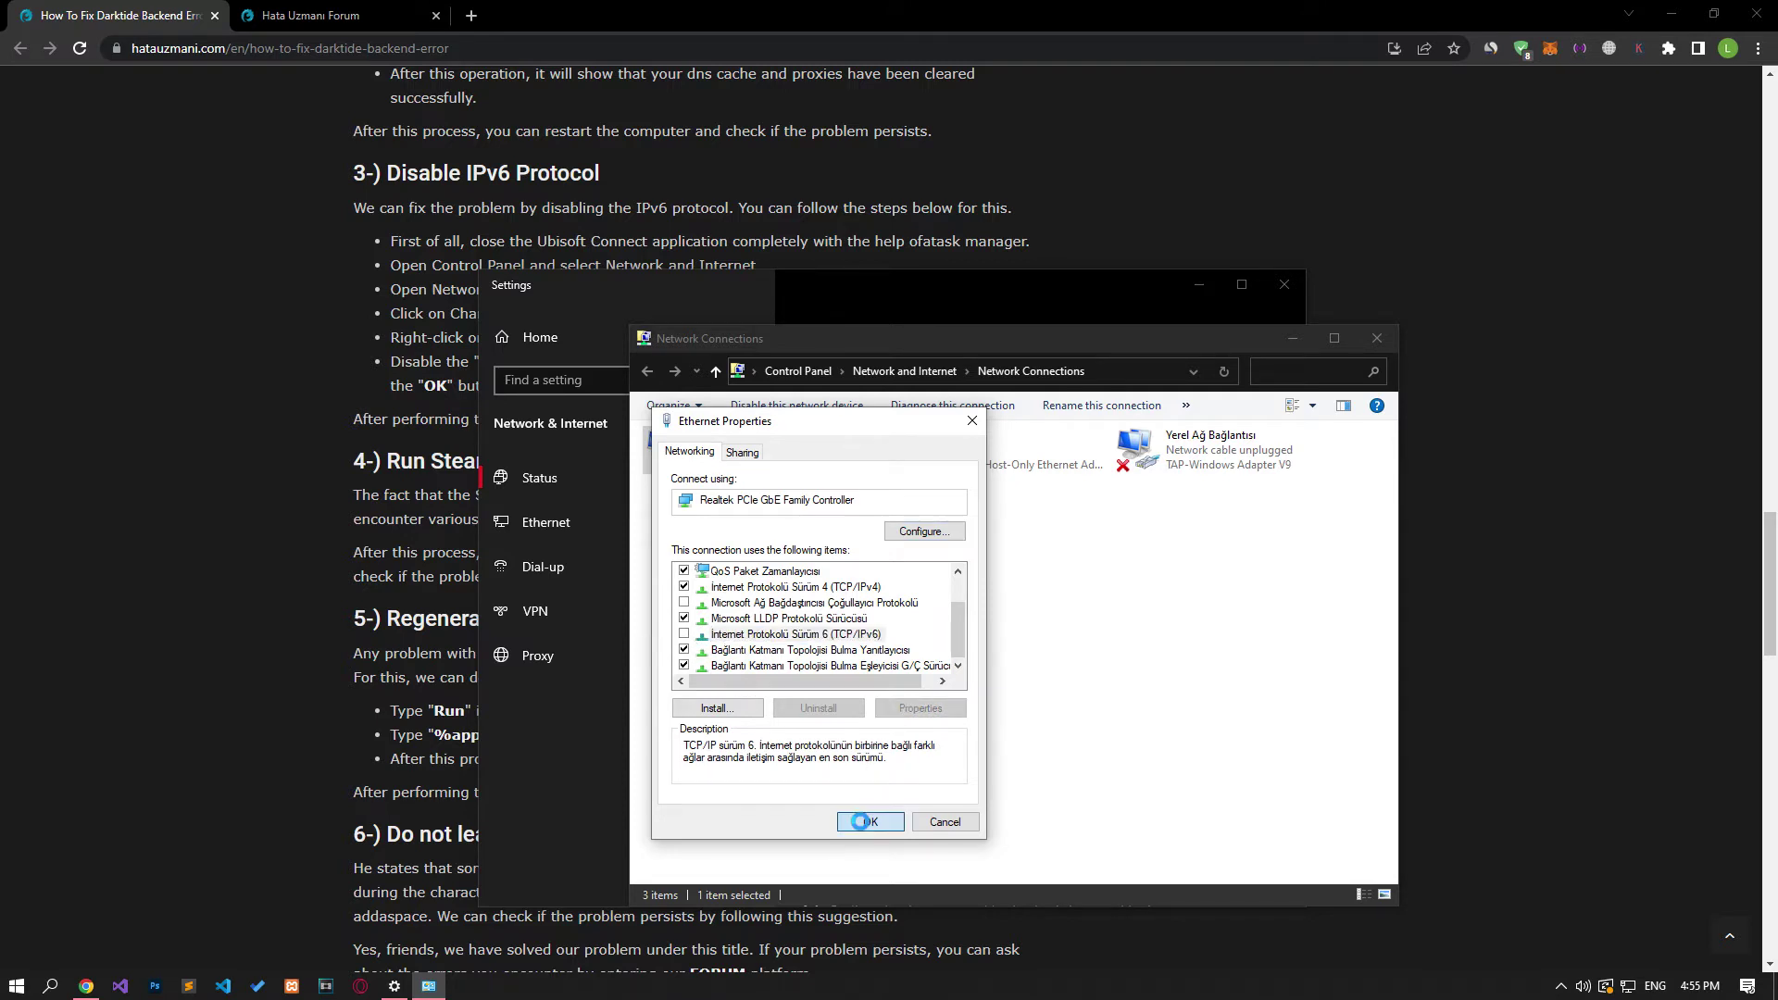
{"action": "left_click", "coordinate": [1377, 338]}
{"action": "left_click", "coordinate": [1279, 291]}
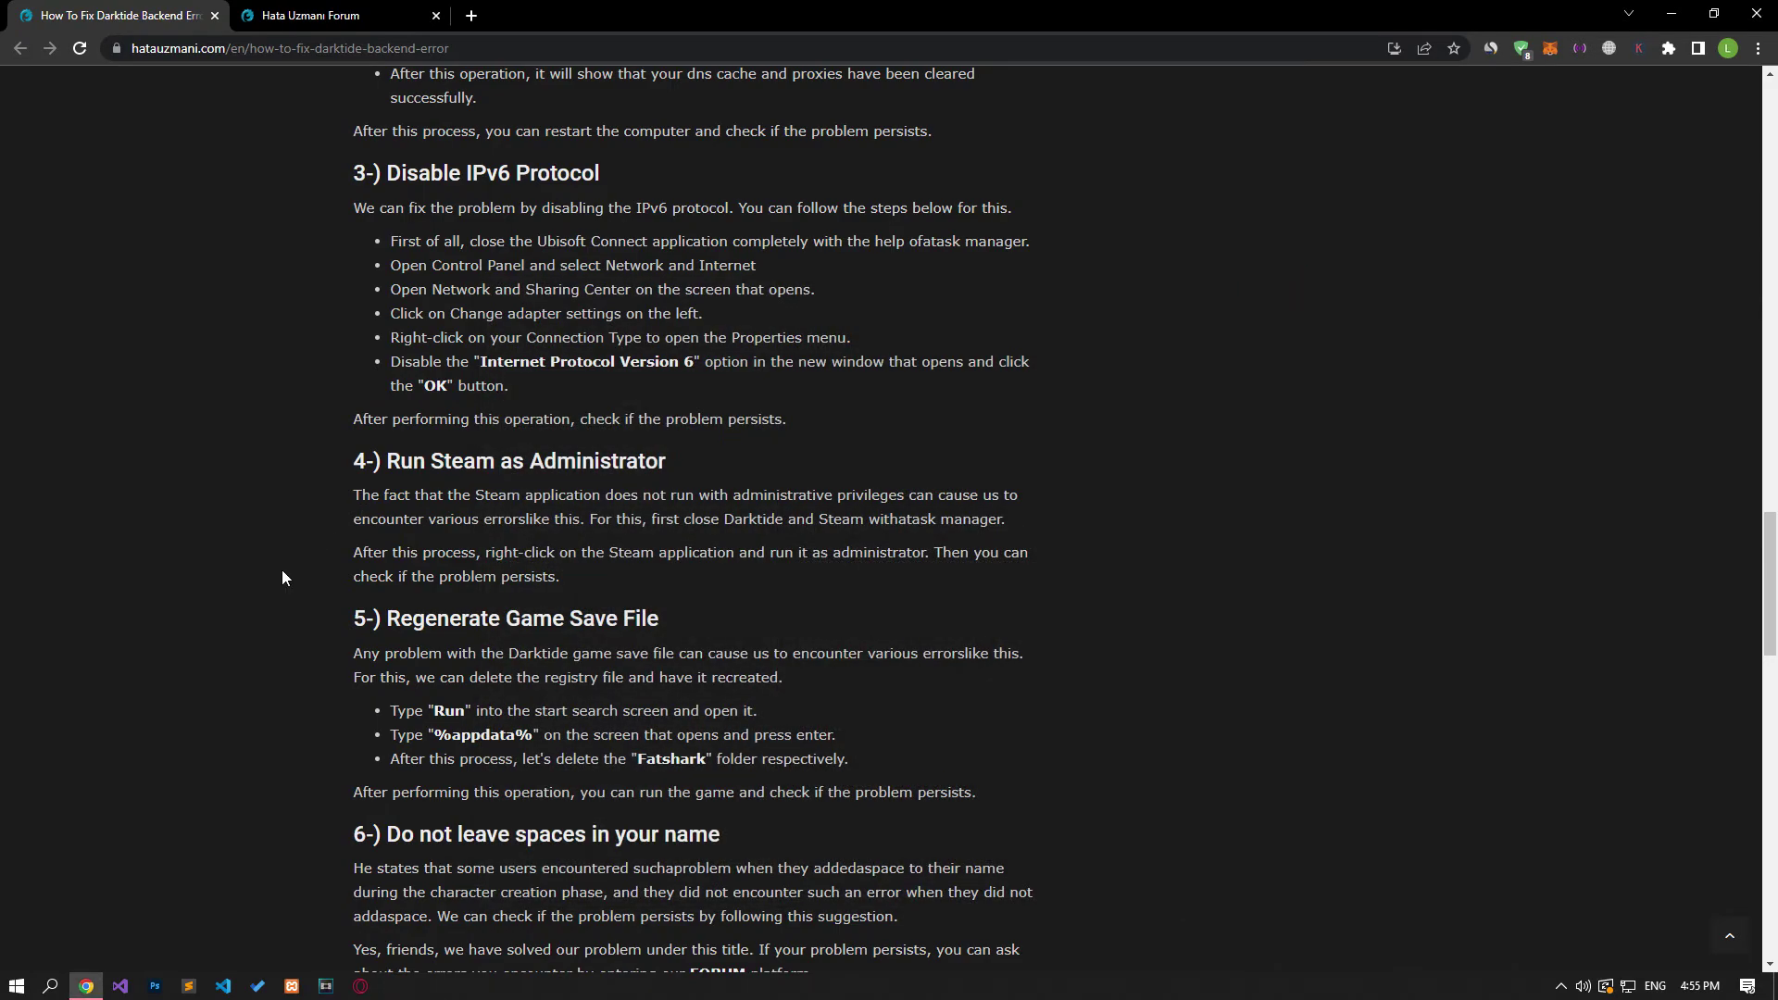
- In File Explorer, bring up the Steam shortcut's Run as administrator menu, then return to the article
{"action": "scroll", "coordinate": [283, 572], "scroll_direction": "down", "scroll_amount": 2}
{"action": "scroll", "coordinate": [283, 572], "scroll_direction": "up", "scroll_amount": 1}
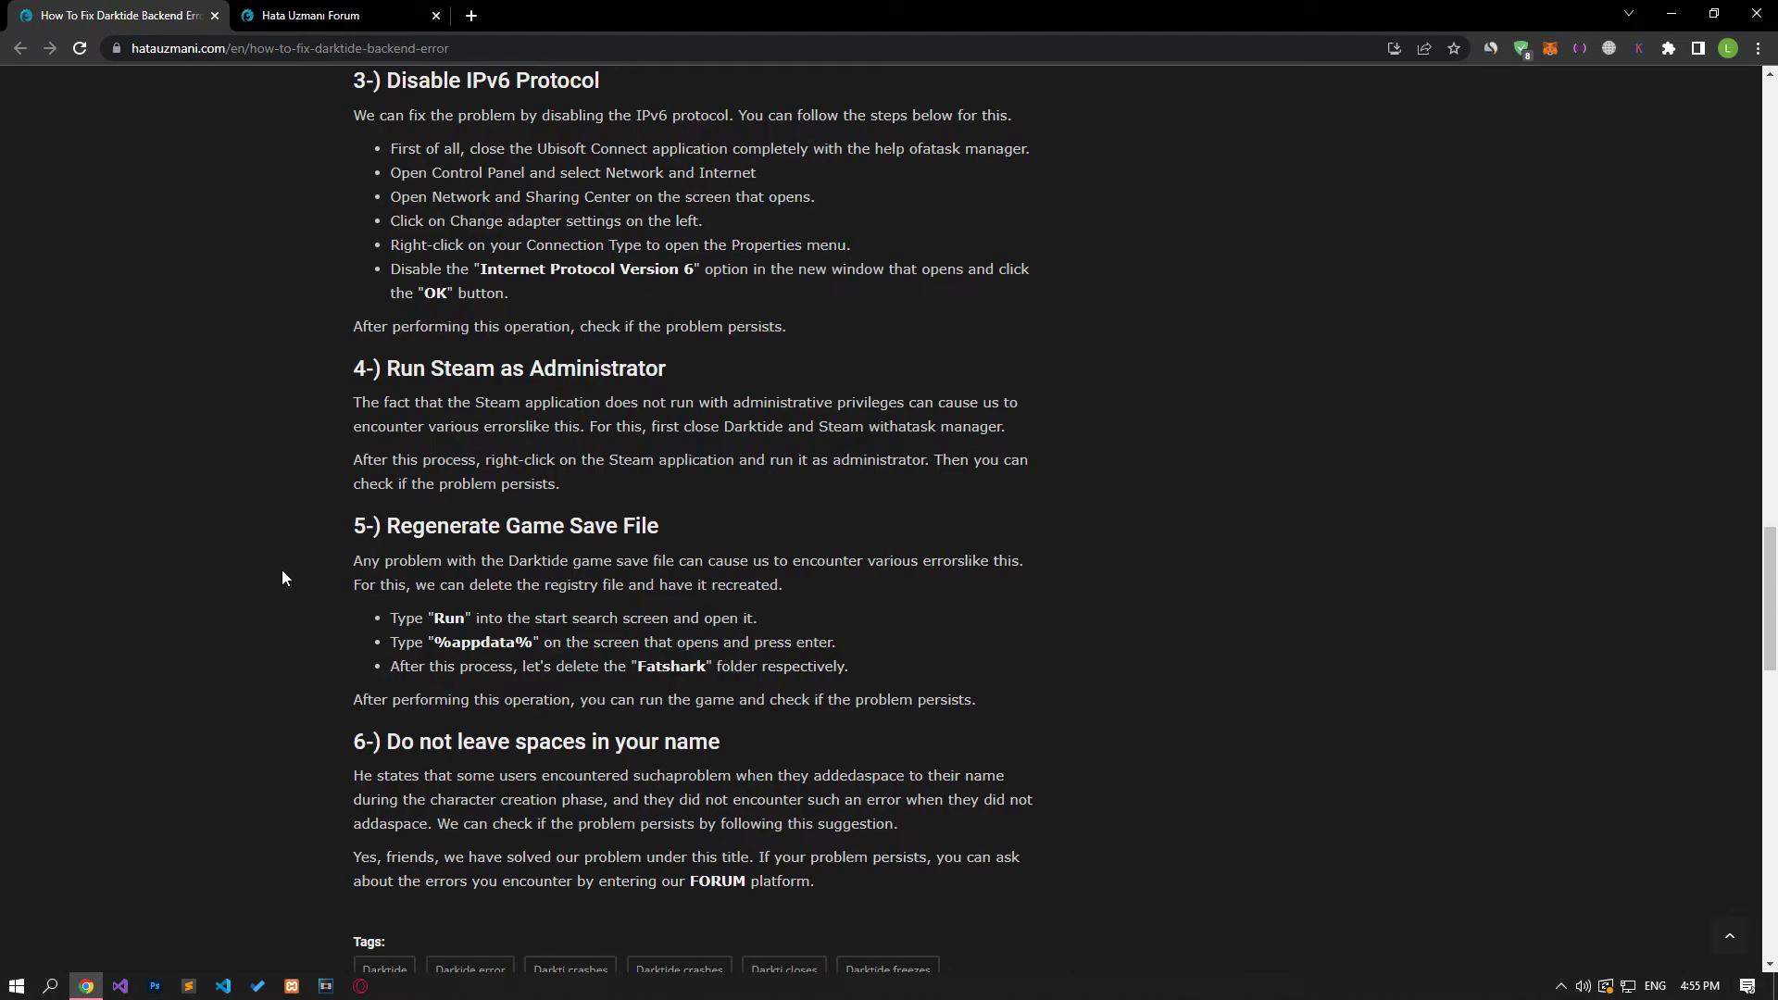
{"action": "key", "text": "super+e"}
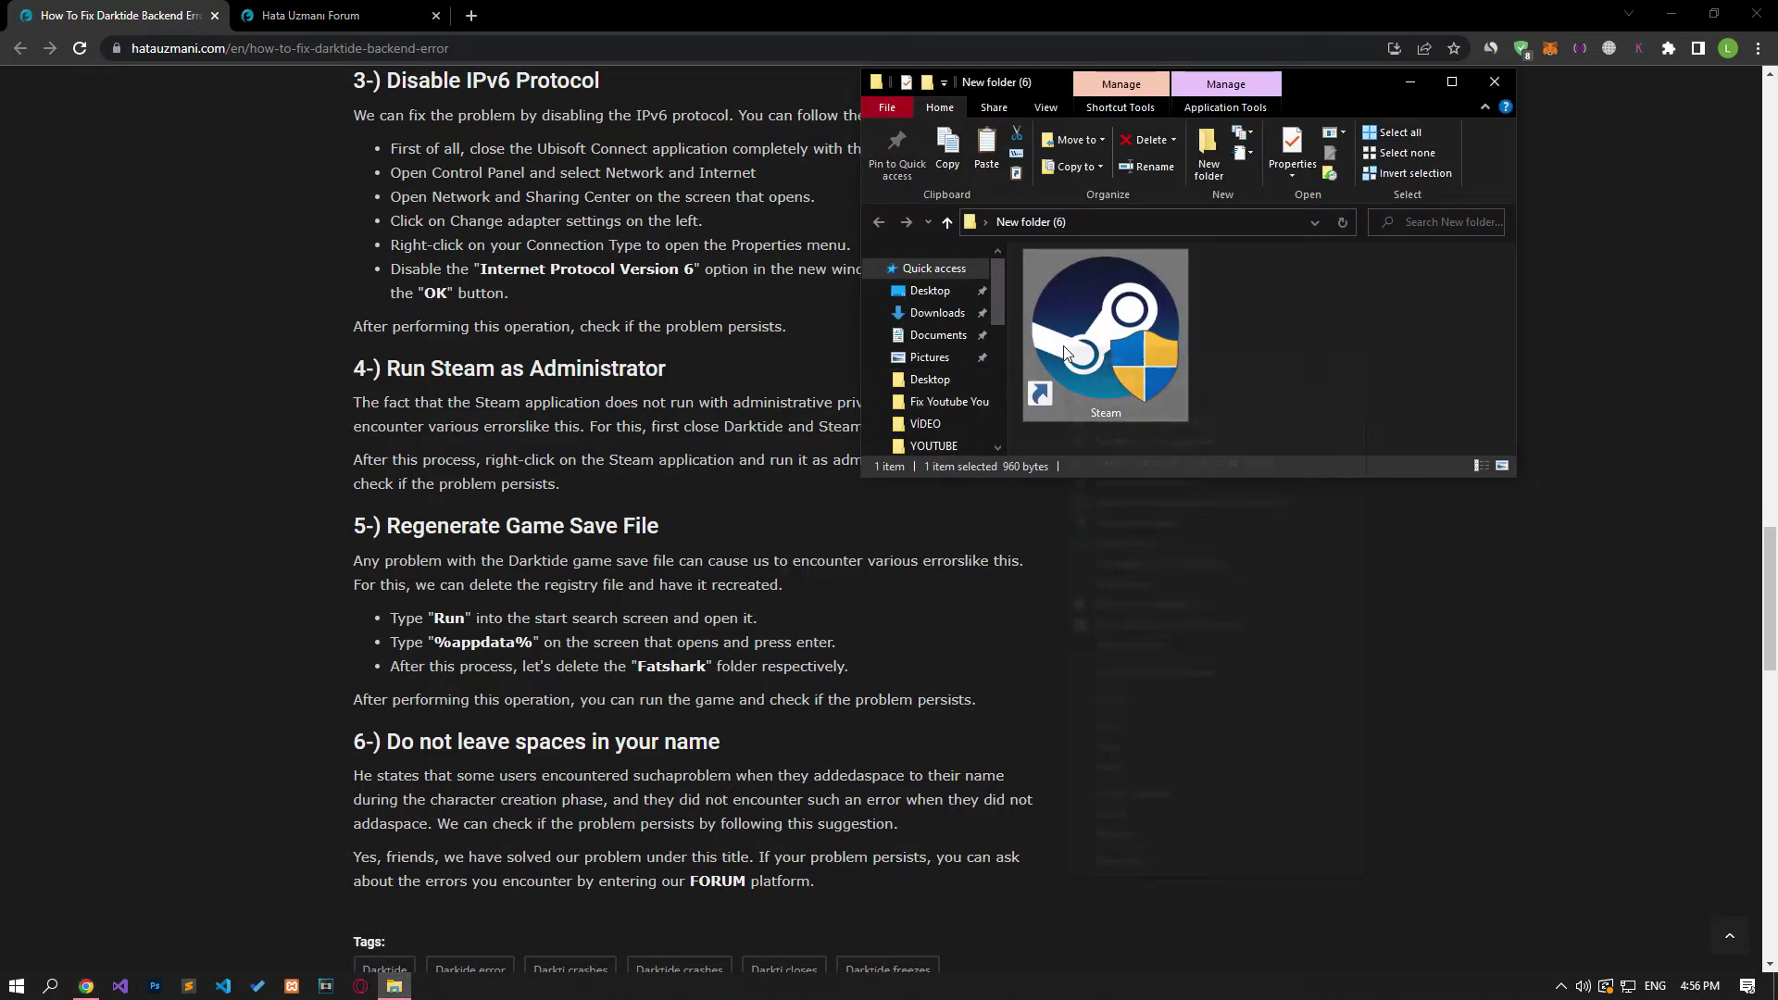
{"action": "right_click", "coordinate": [1064, 348]}
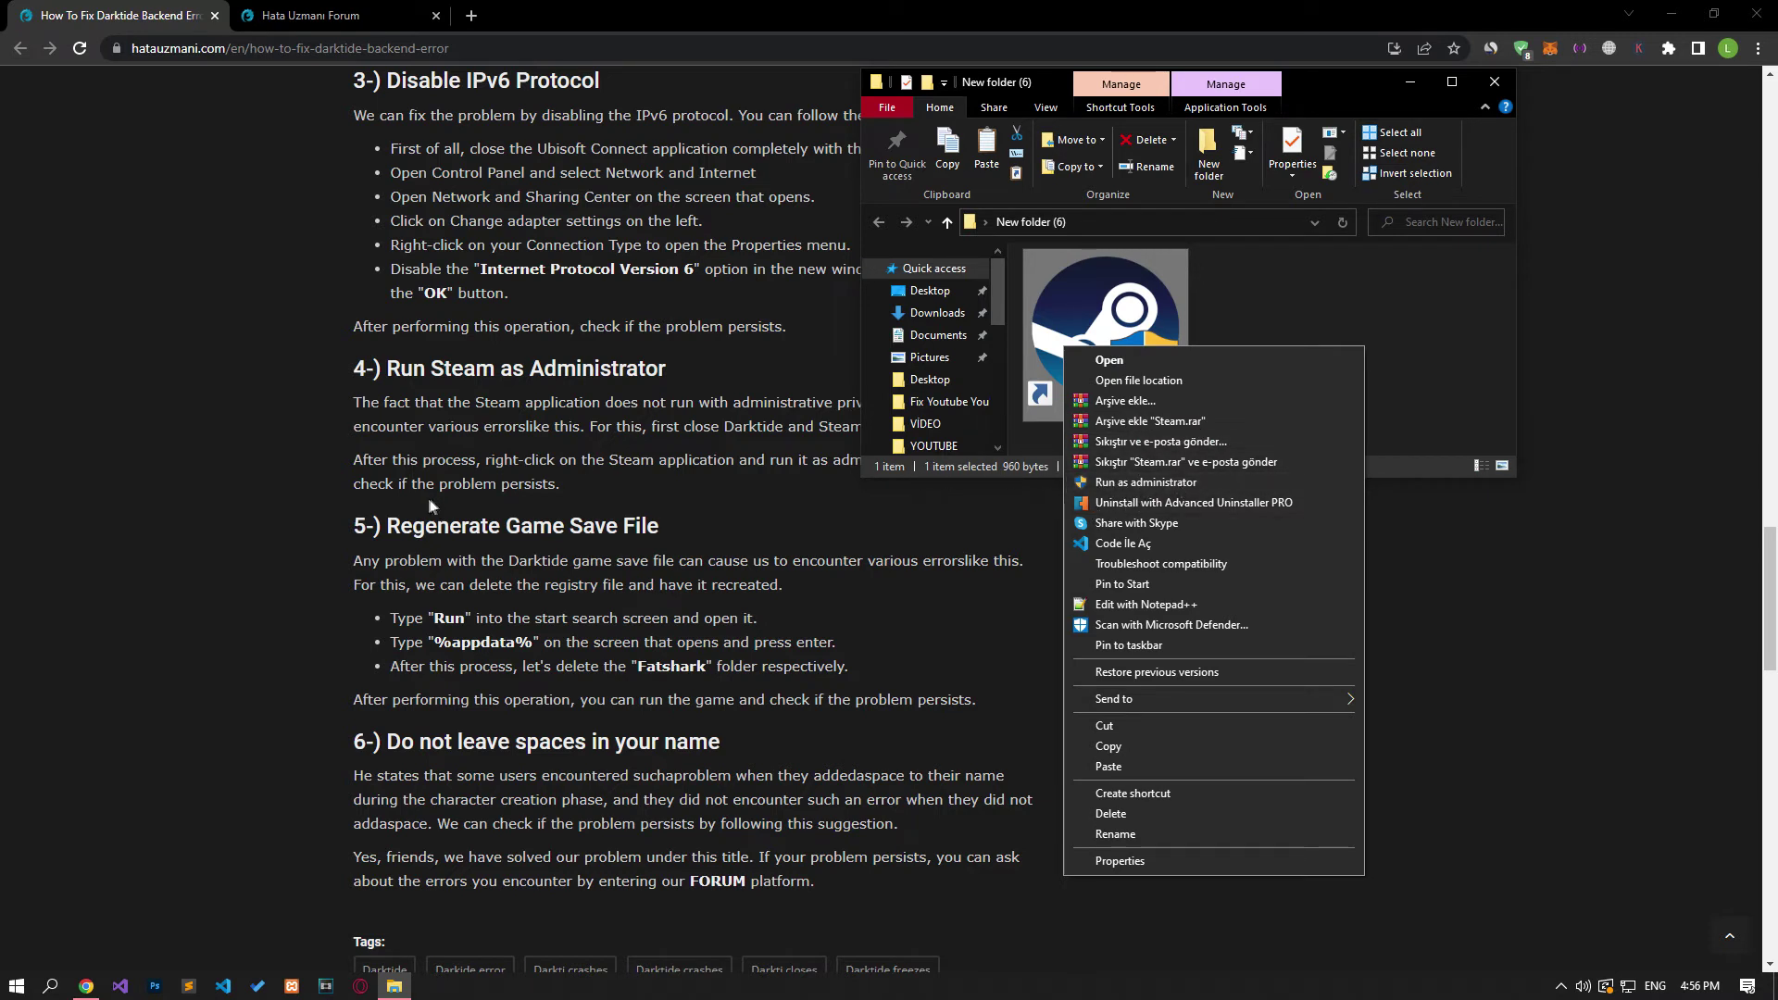
{"action": "left_click", "coordinate": [306, 515]}
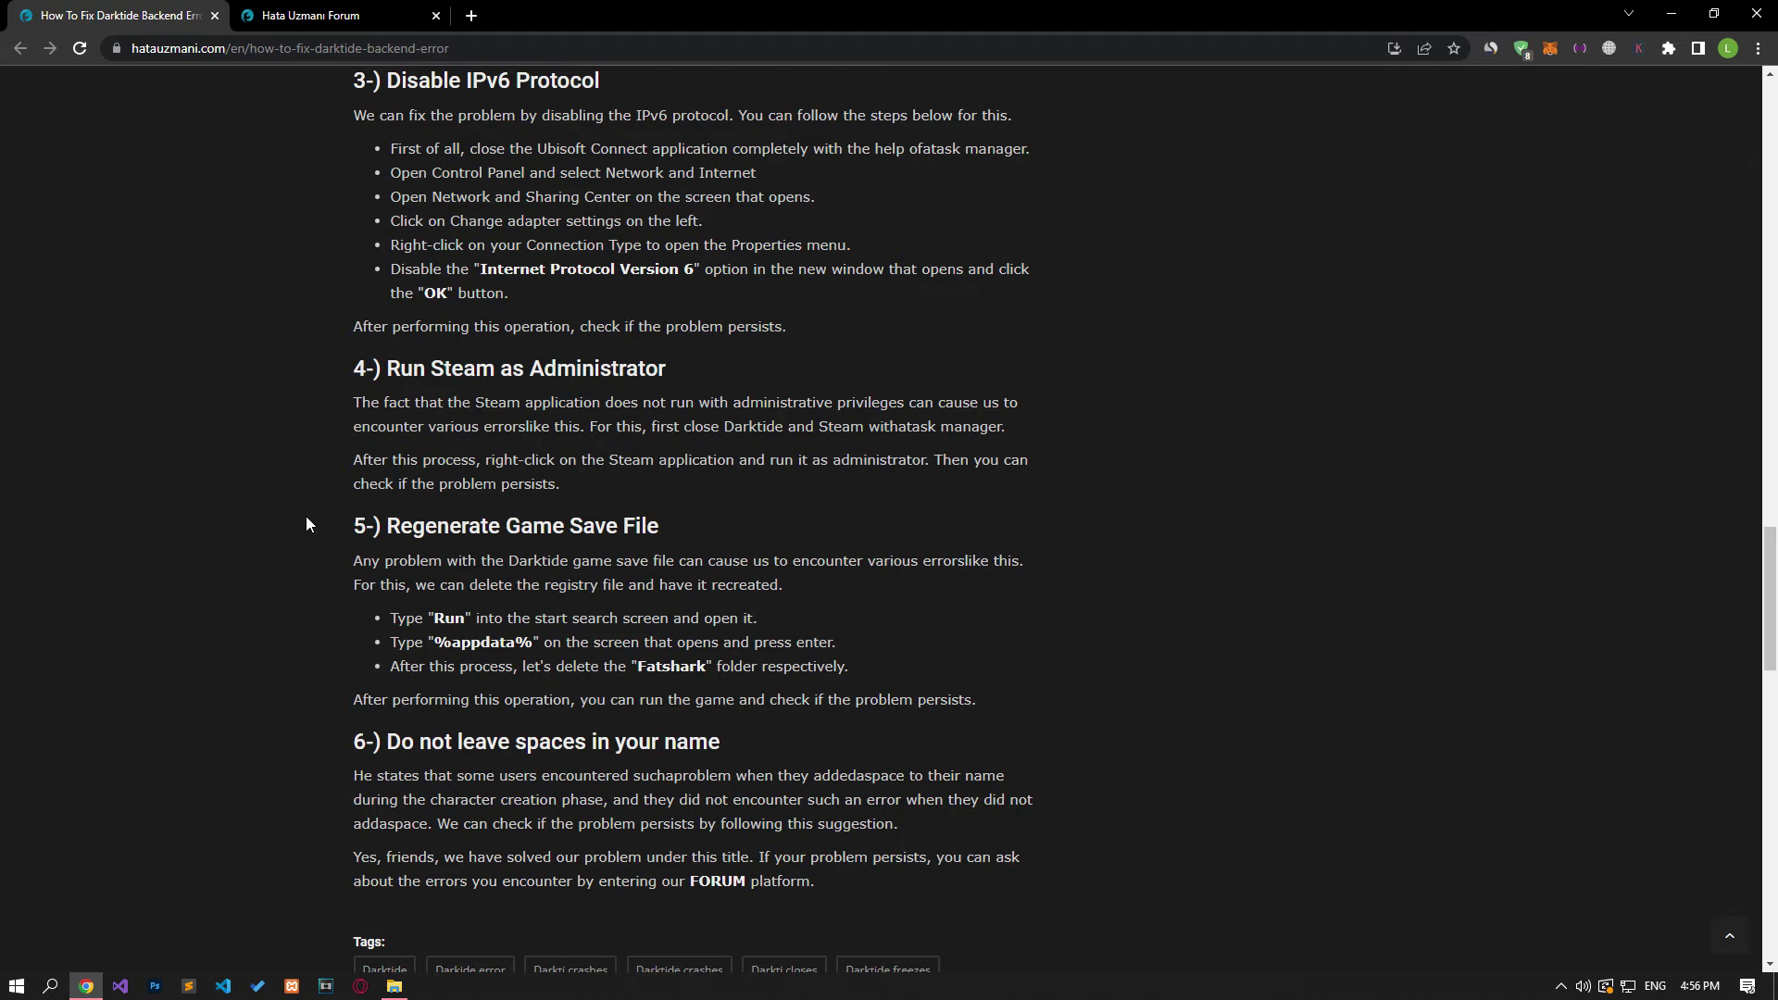
- Open the %appdata% Roaming folder through the Run app
{"action": "left_click", "coordinate": [17, 985]}
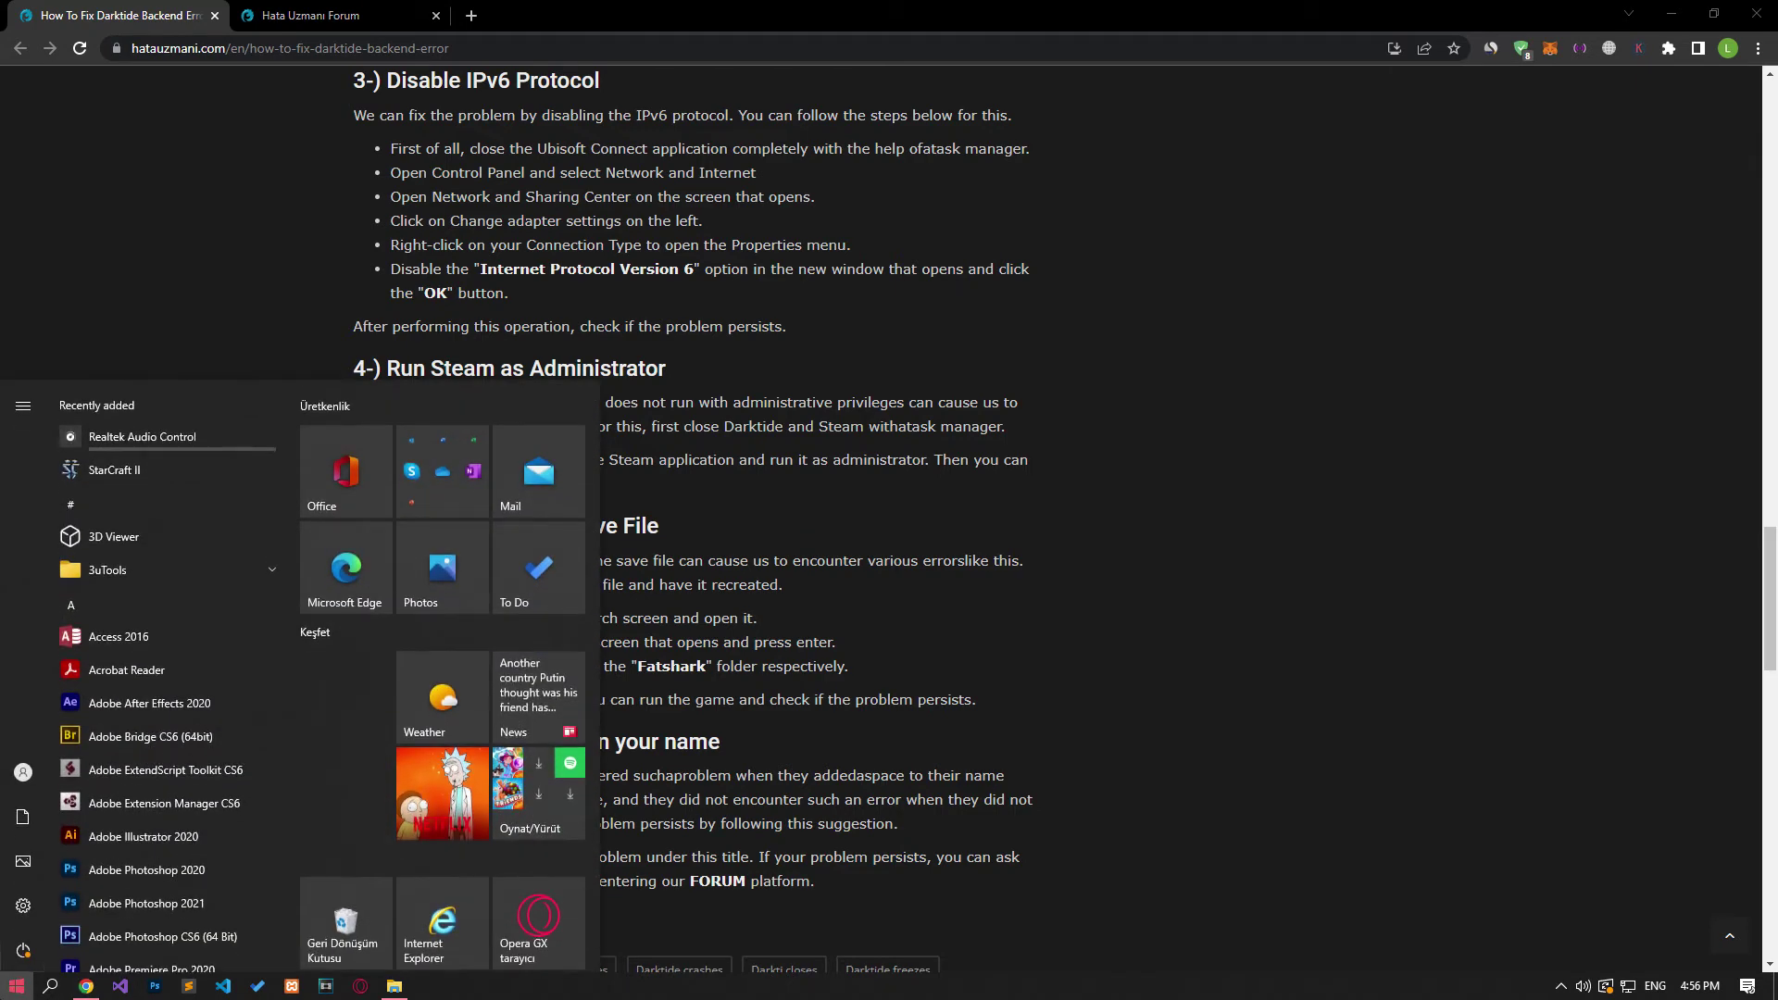
{"action": "type", "text": "run"}
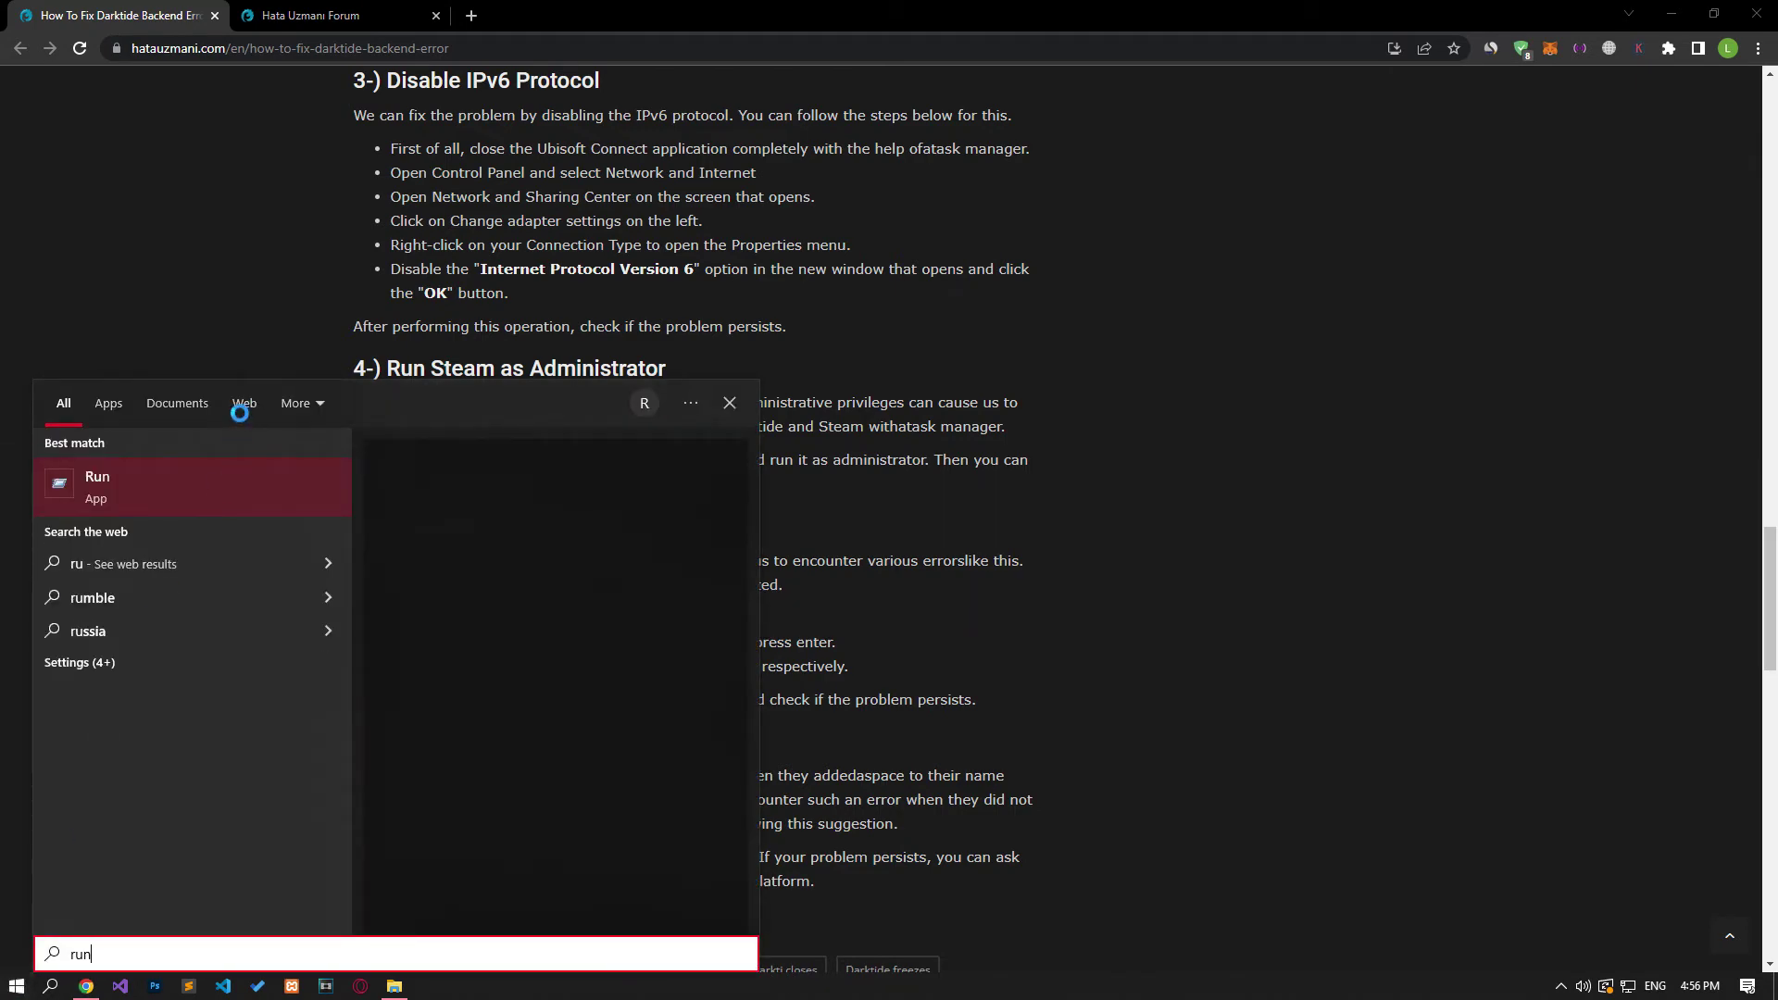
{"action": "left_click", "coordinate": [100, 486]}
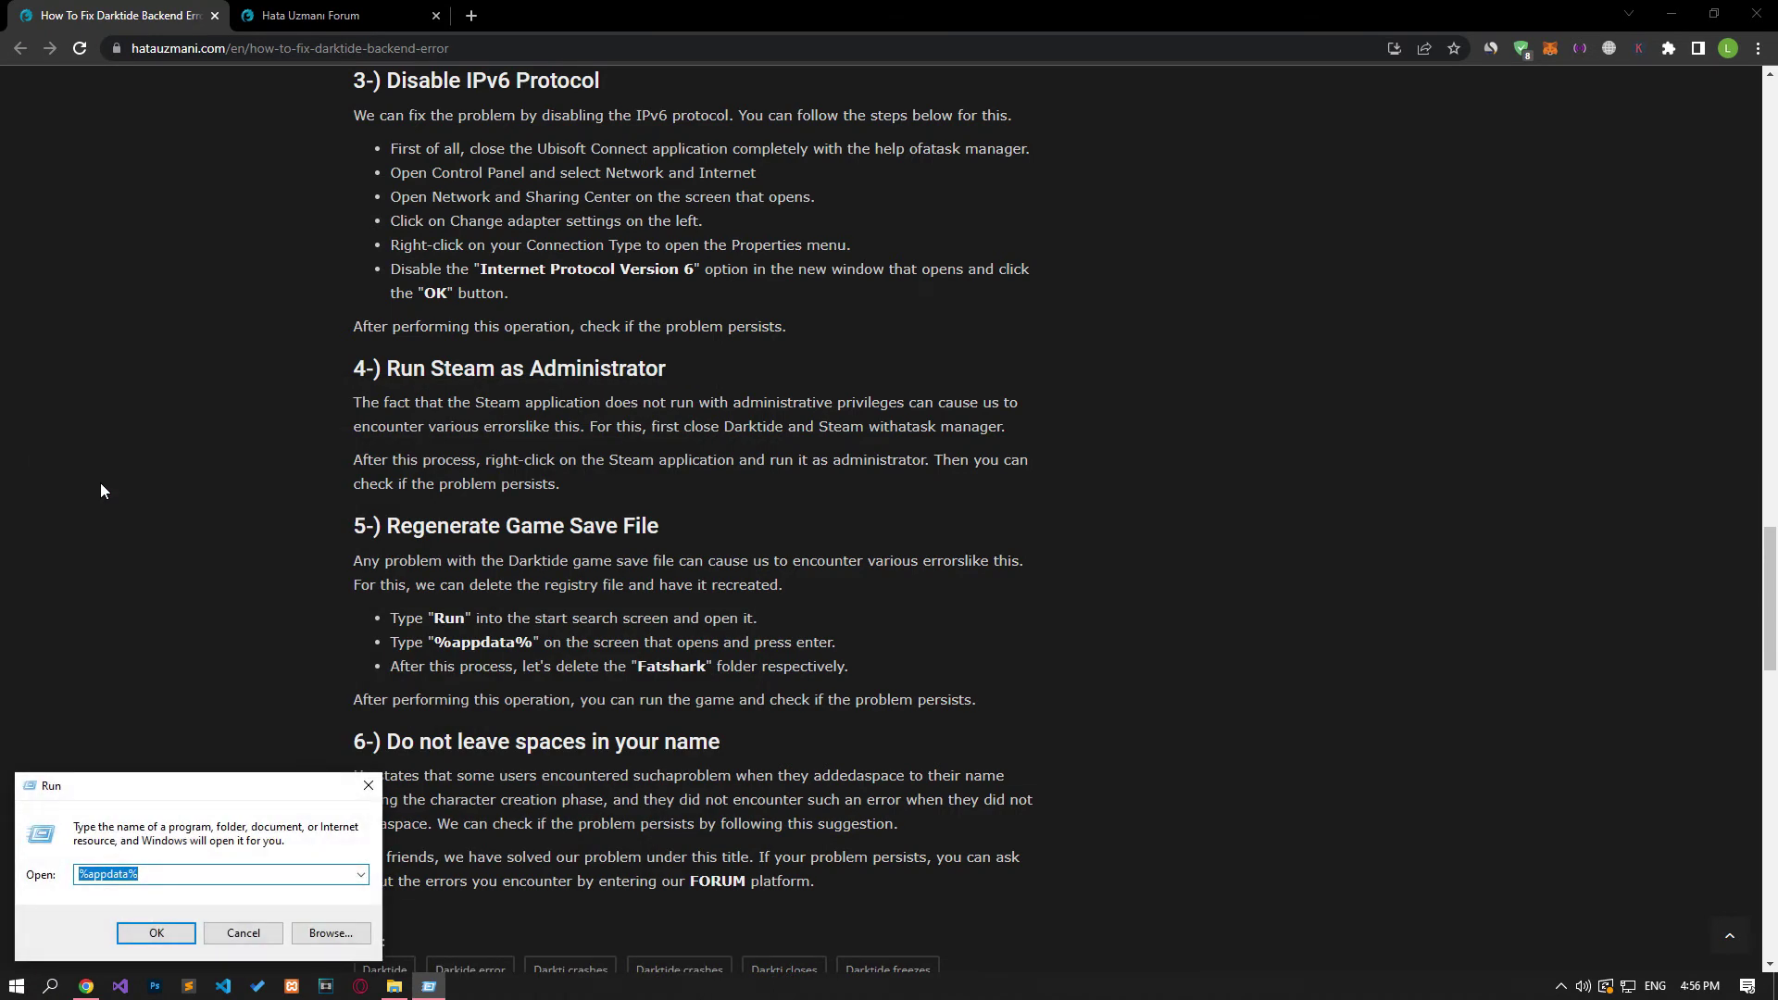
{"action": "left_click", "coordinate": [164, 870]}
{"action": "left_click", "coordinate": [153, 934]}
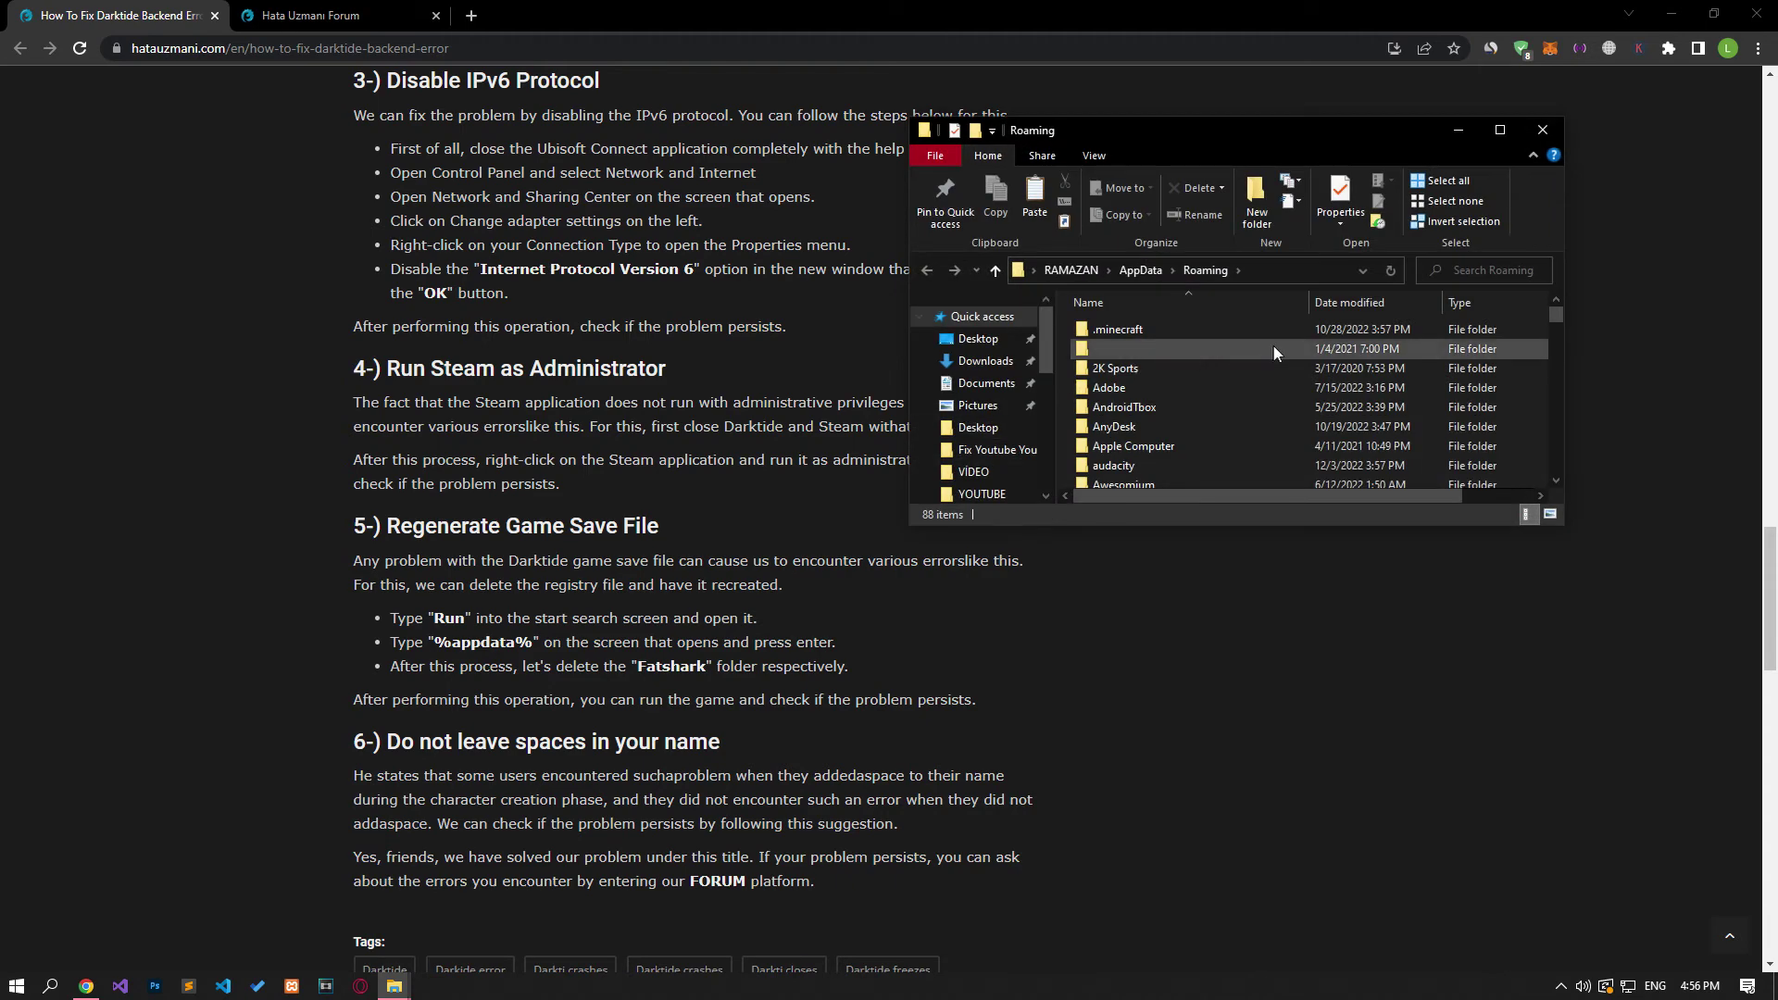
- Delete the Fatshark folder, close the Roaming window, and switch to the Hata Uzmanı Forum page
{"action": "type", "text": "f"}
{"action": "left_click", "coordinate": [1124, 365]}
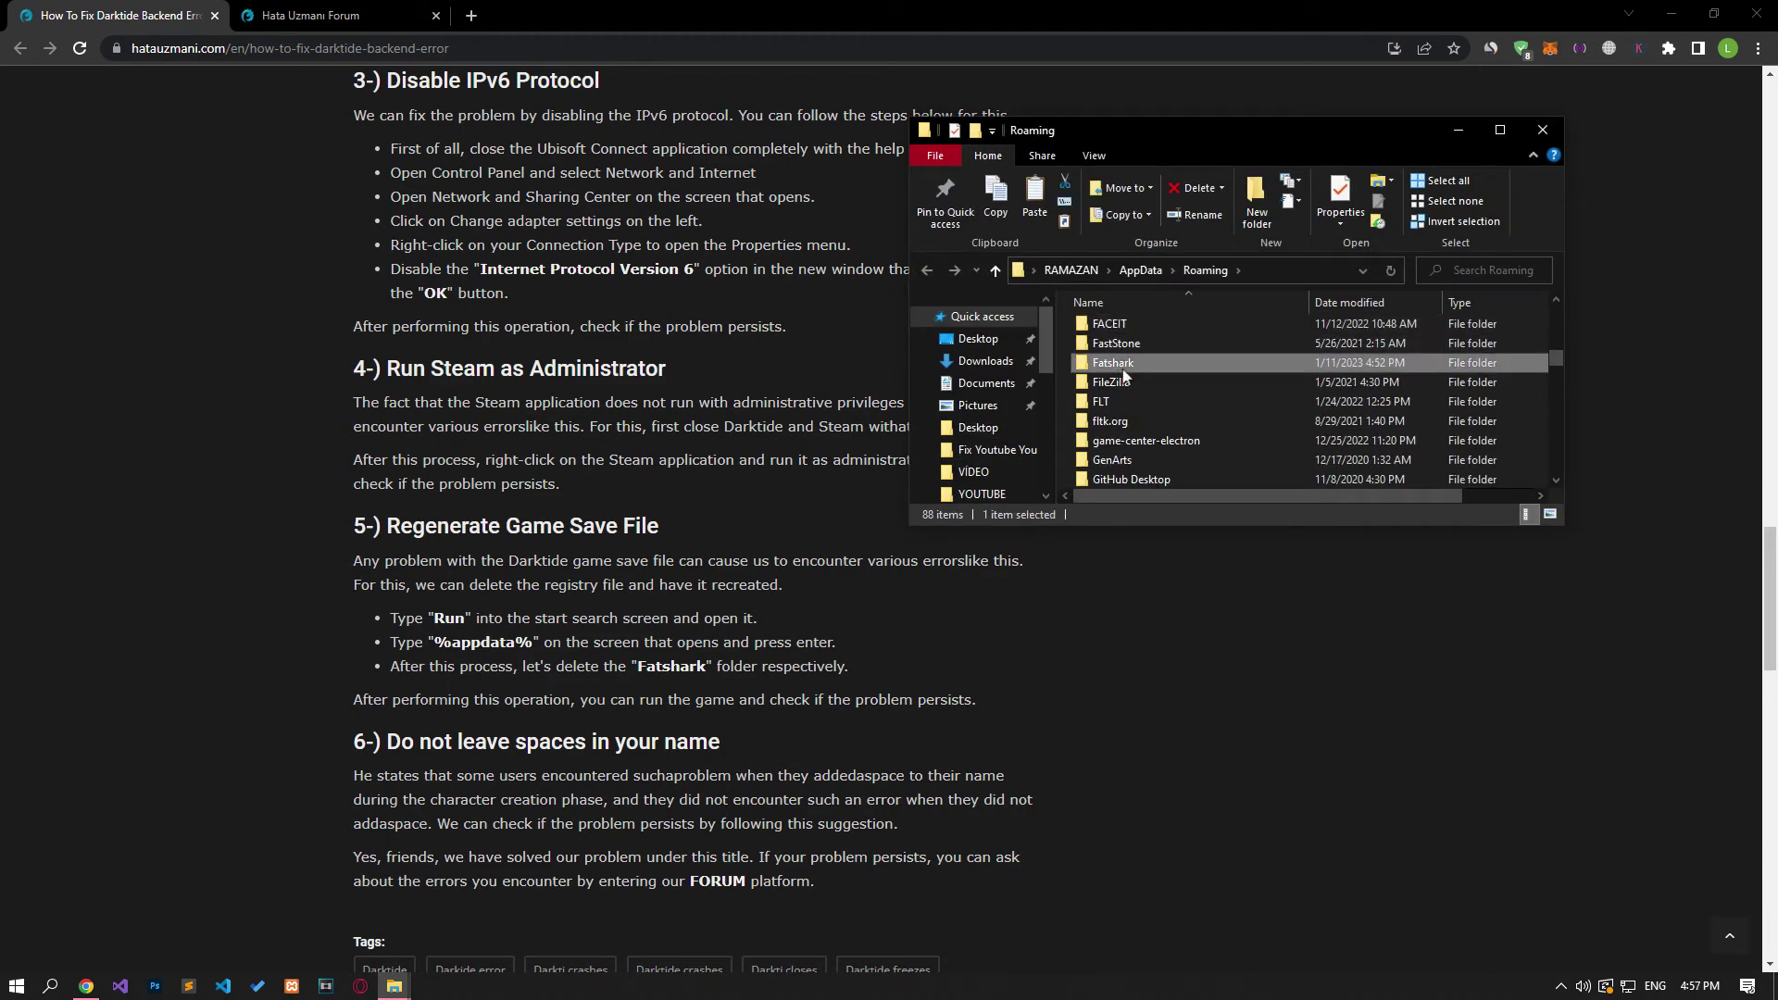
{"action": "right_click", "coordinate": [1124, 365]}
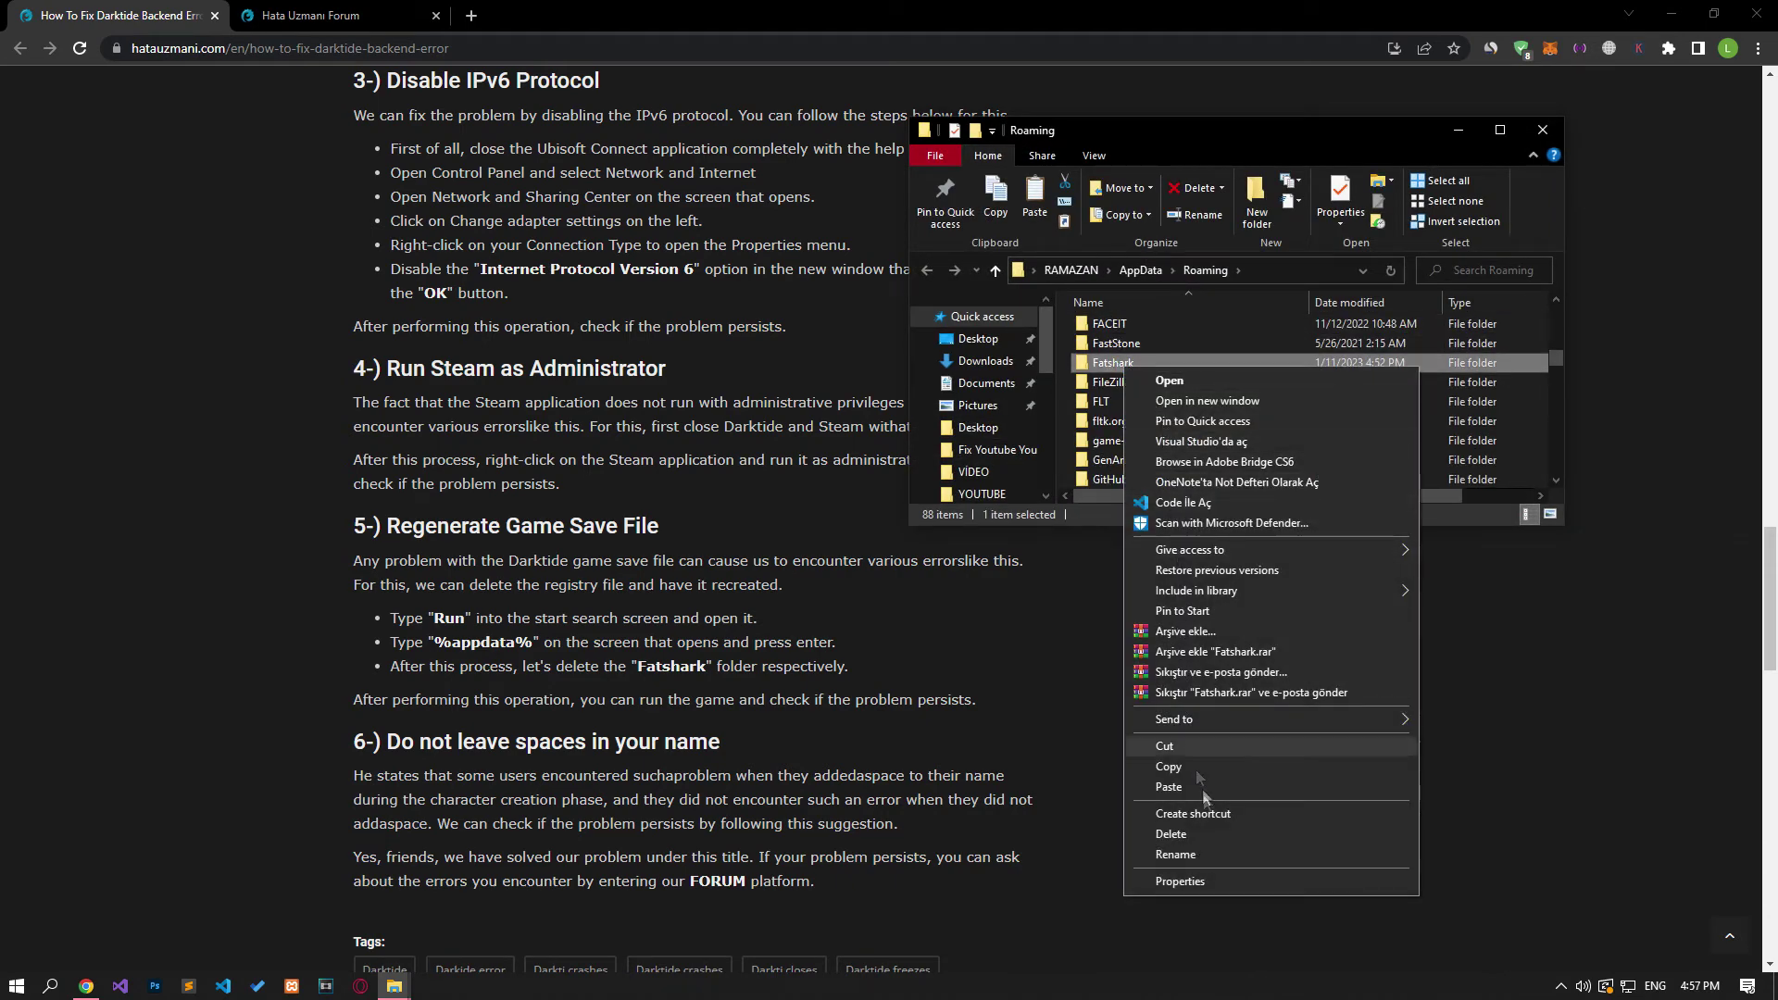
{"action": "left_click", "coordinate": [1195, 839]}
{"action": "left_click", "coordinate": [1542, 133]}
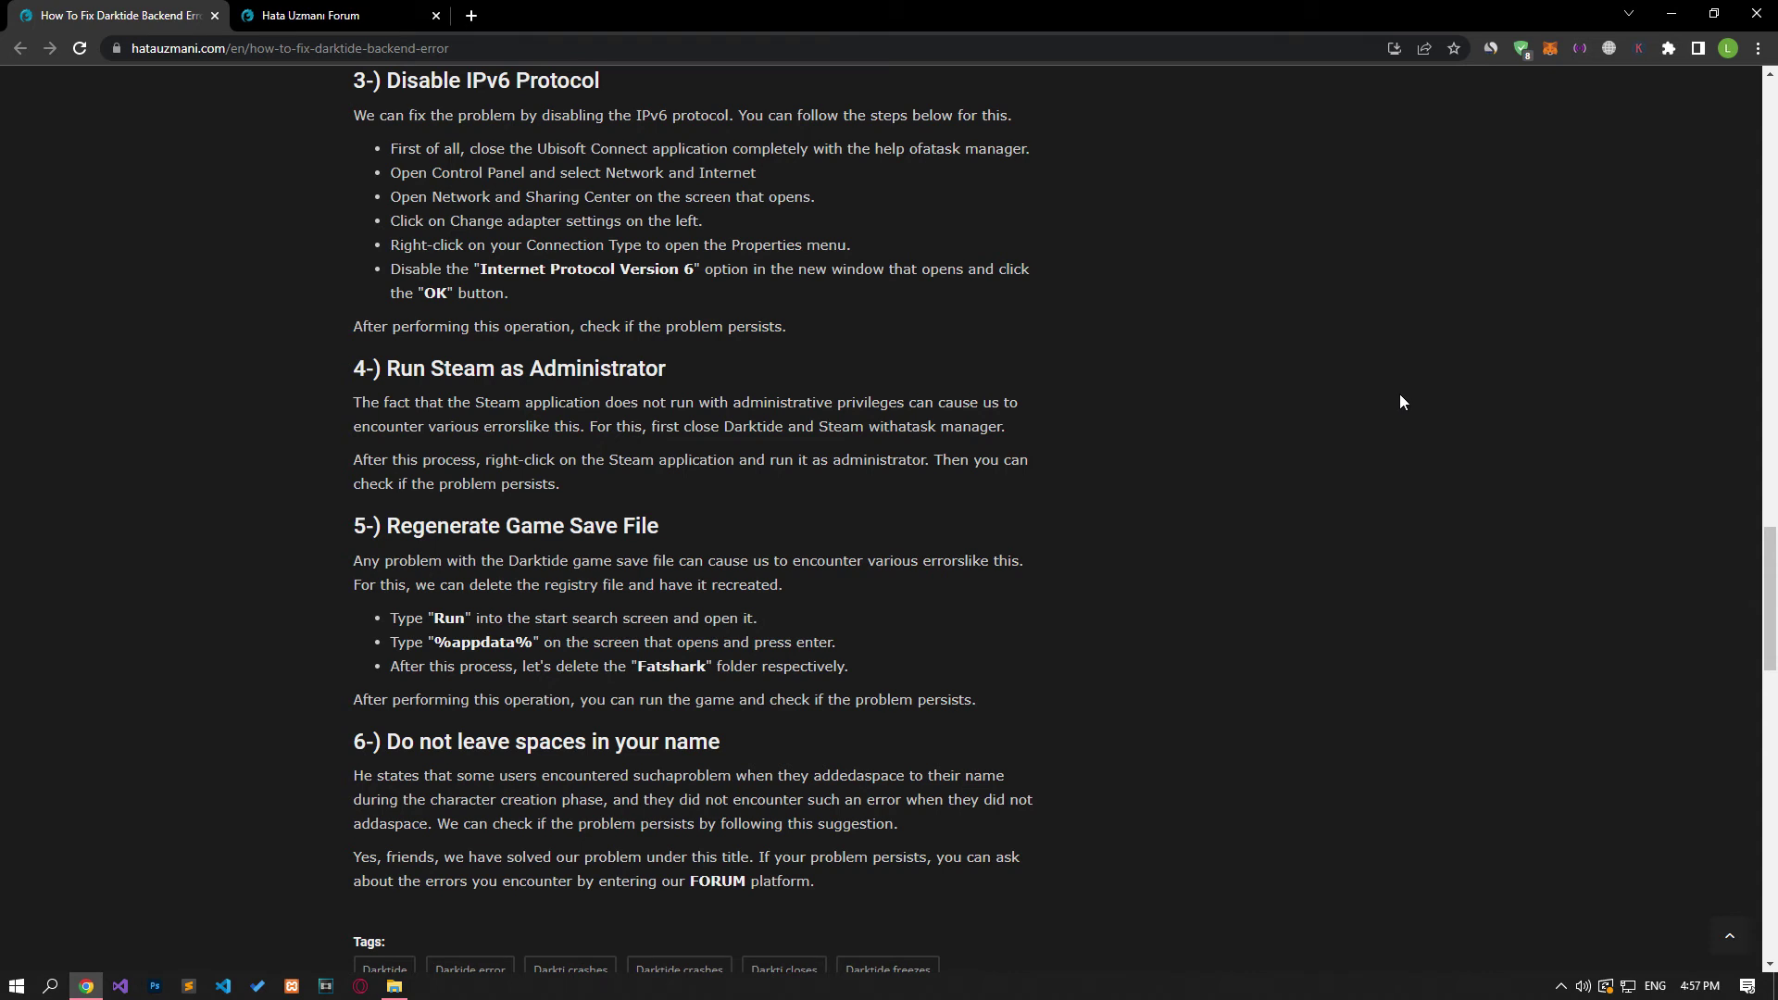
{"action": "left_click", "coordinate": [361, 13]}
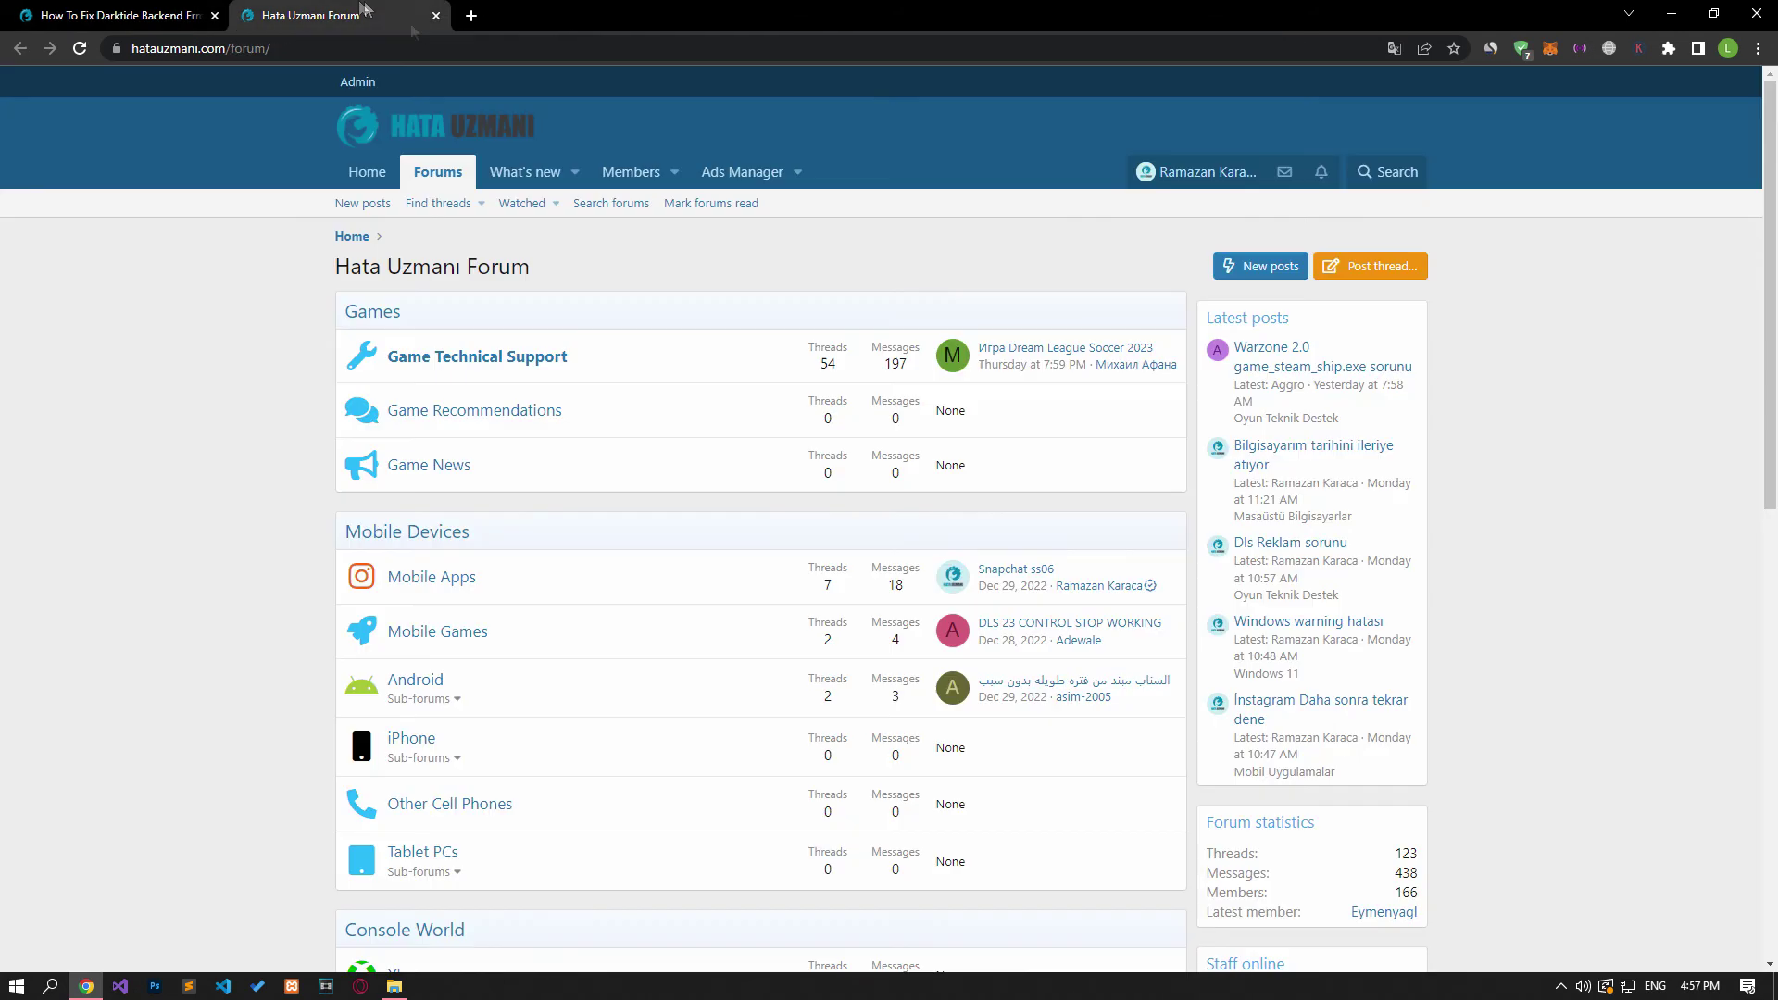
- Start a new thread on Hata Uzmanı Forum to list its Games, Mobile Devices and Console categories
{"action": "left_click", "coordinate": [1382, 268]}
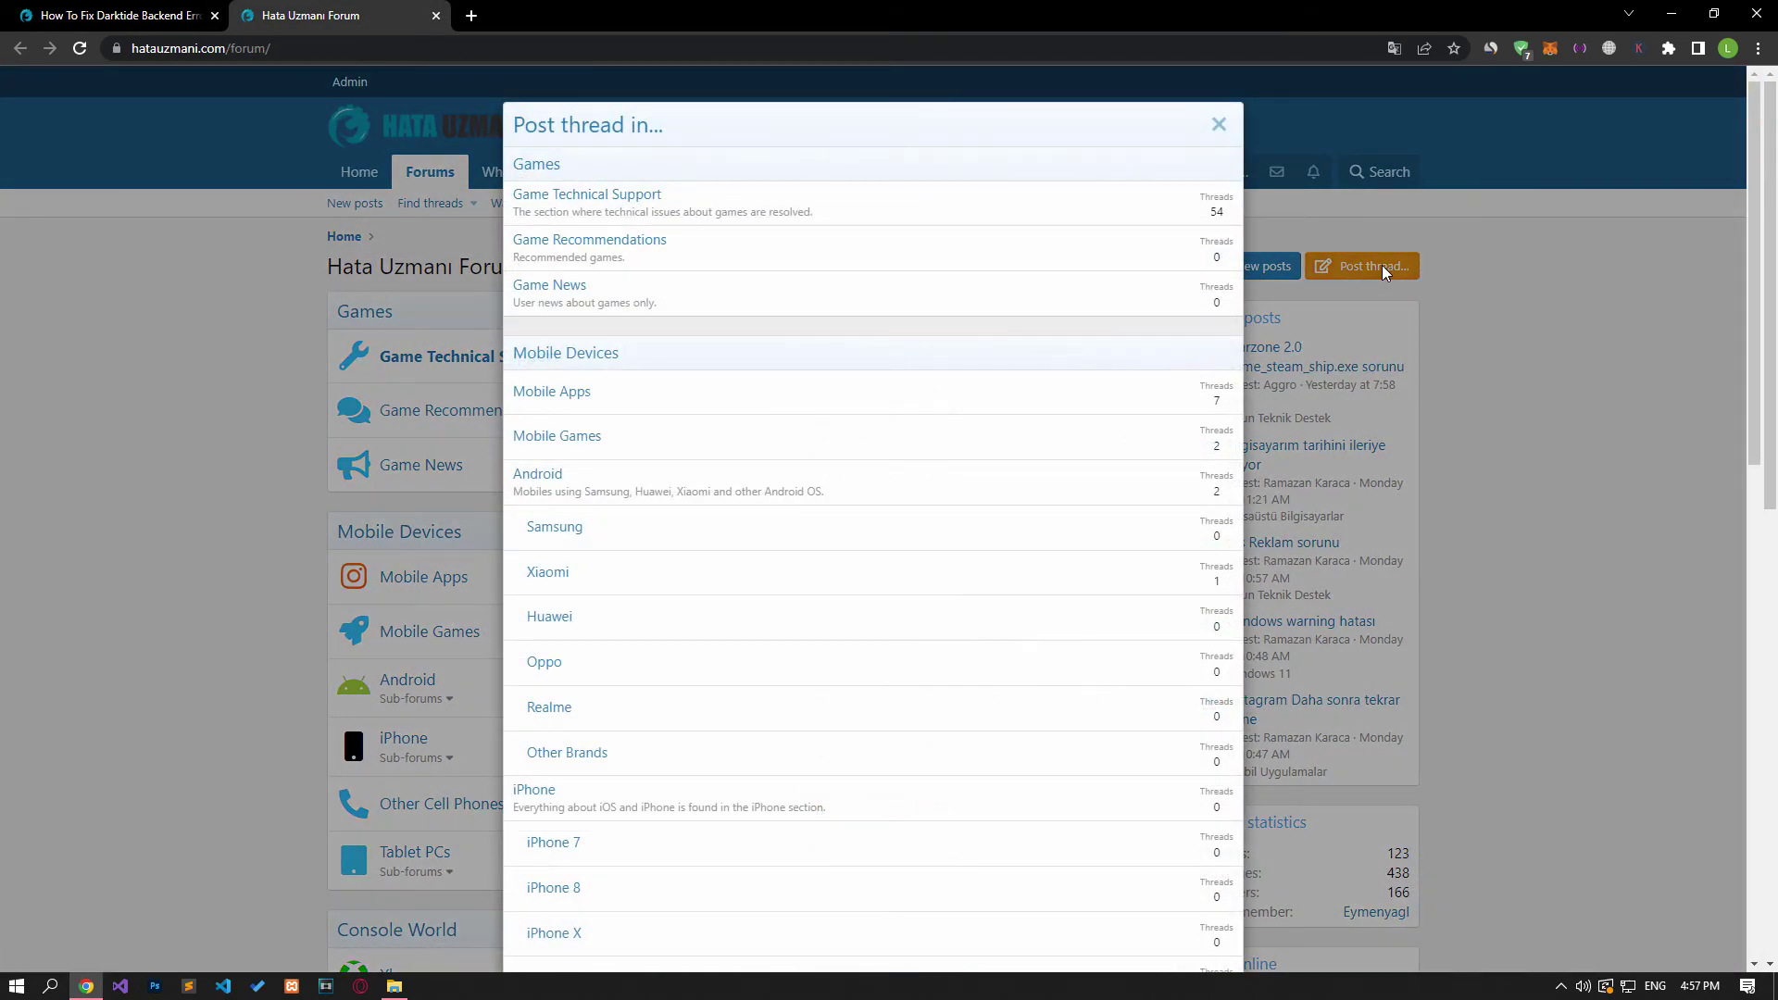